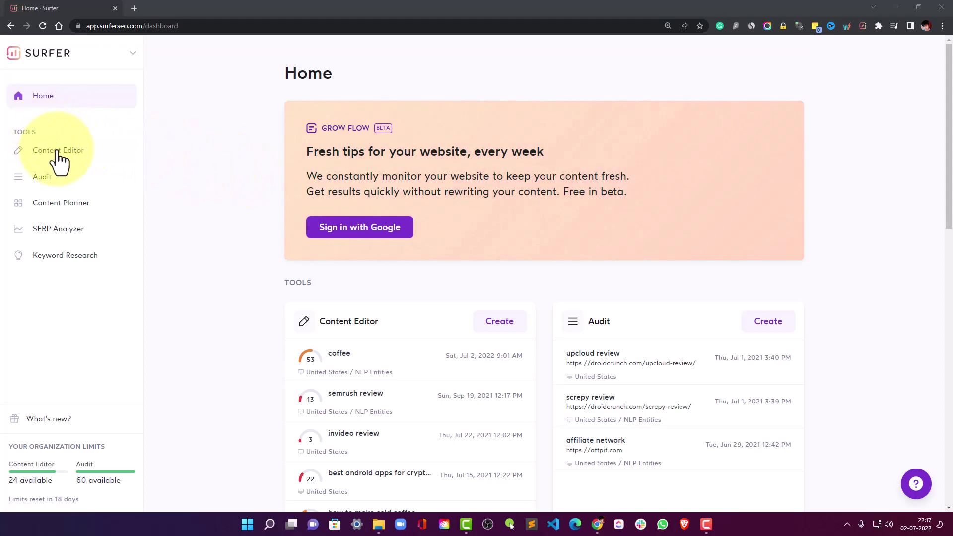
# - Start a new Content Editor query by entering the keyword 'how to make'
pyautogui.click(89, 152)
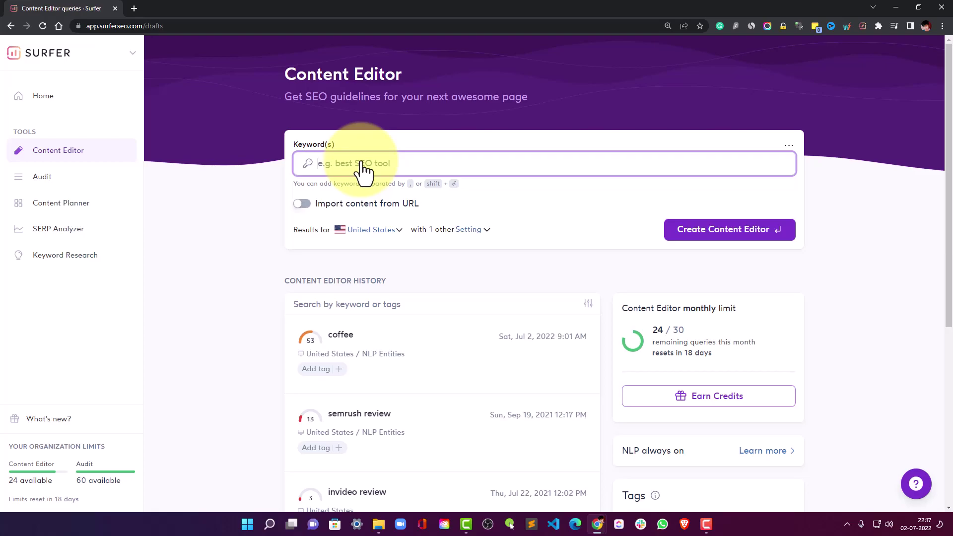
pyautogui.write('how to make')
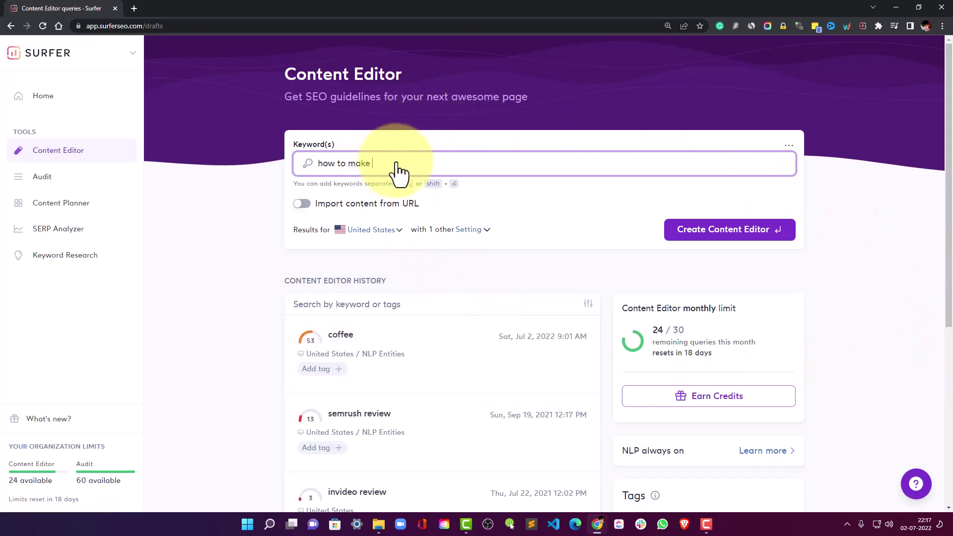
# - Open a new Chrome tab and type 'how to make' as a Google search for keyword ideas
pyautogui.click(135, 8)
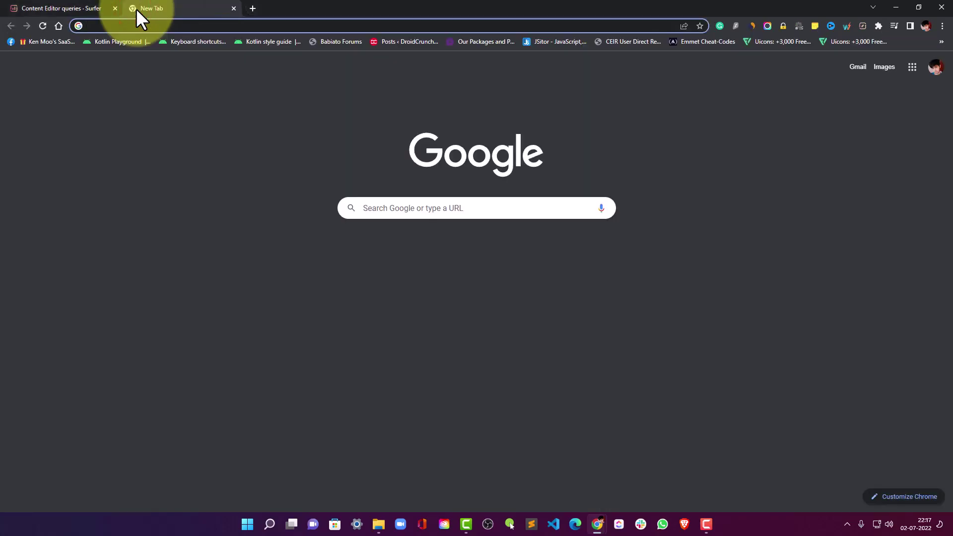
pyautogui.write('how to ')
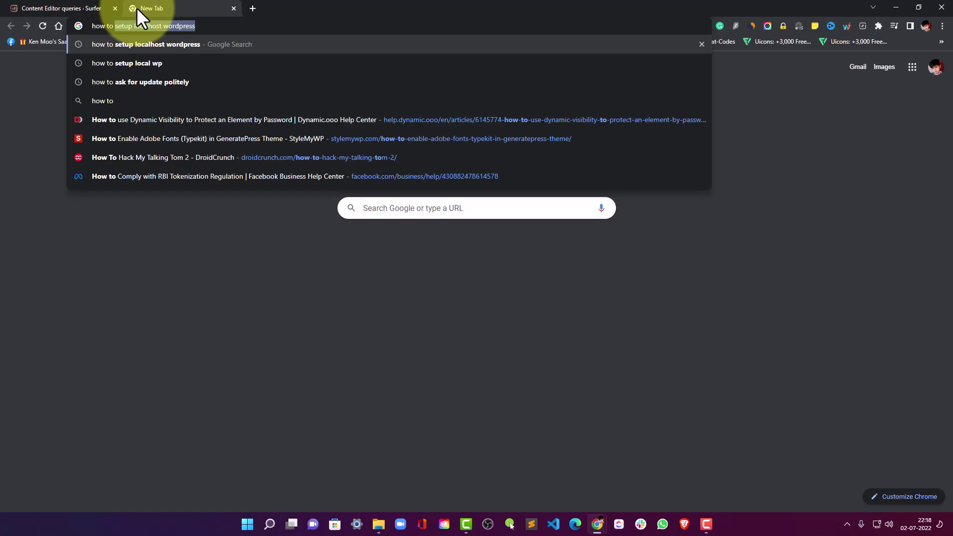
pyautogui.write('make')
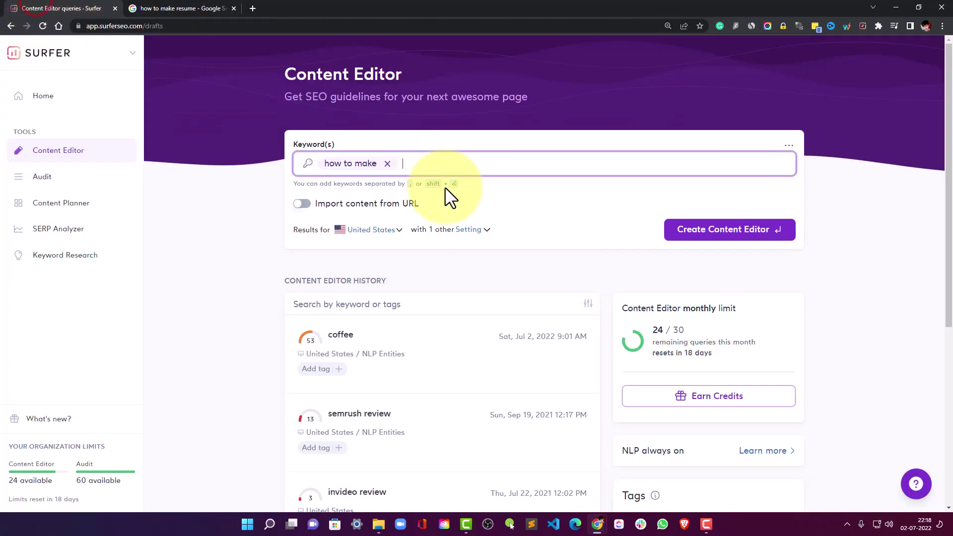
# - Replace the partial keyword with 'how to make resume' and create the Content Editor query
pyautogui.click(387, 164)
pyautogui.write('how to make resume')
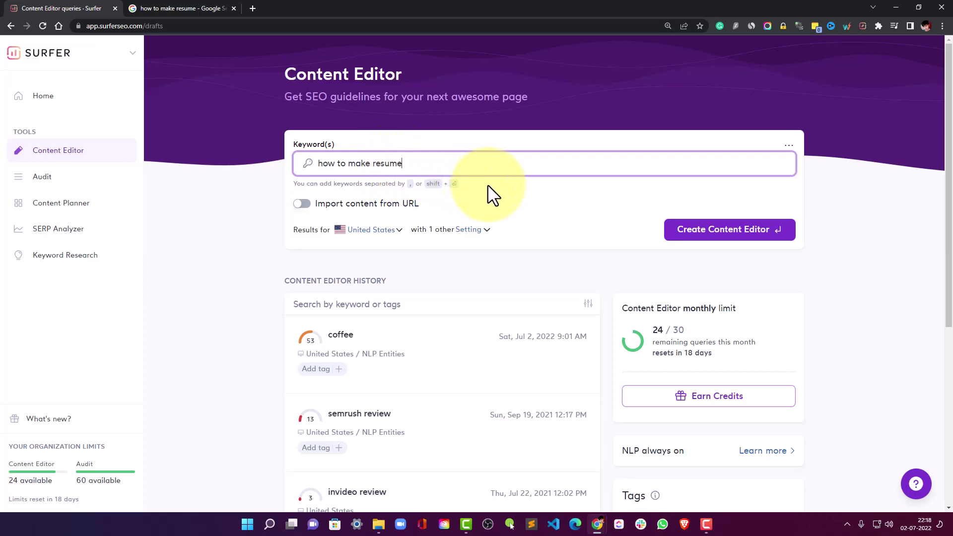
pyautogui.press('Return')
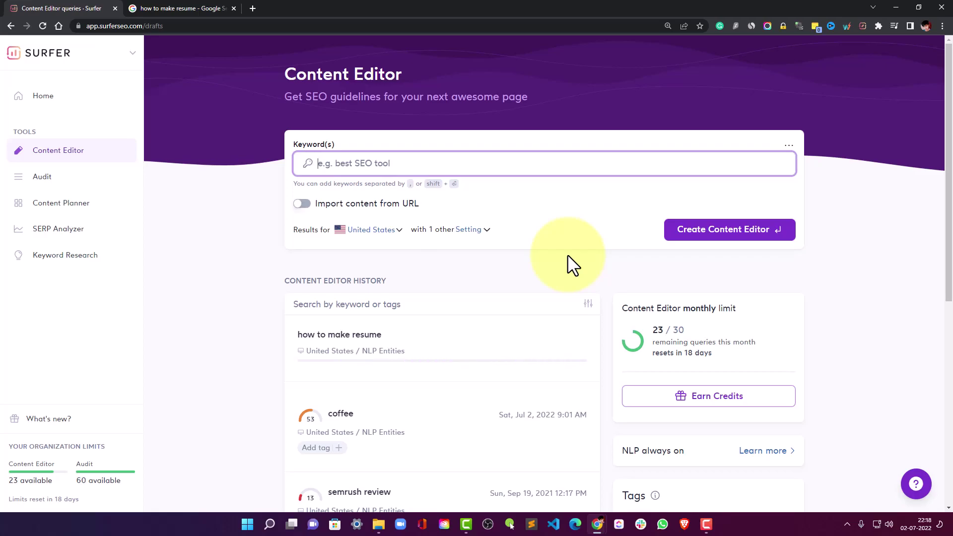
# - Block the site's notification prompt and open the new 'how to make resume' draft
pyautogui.click(706, 524)
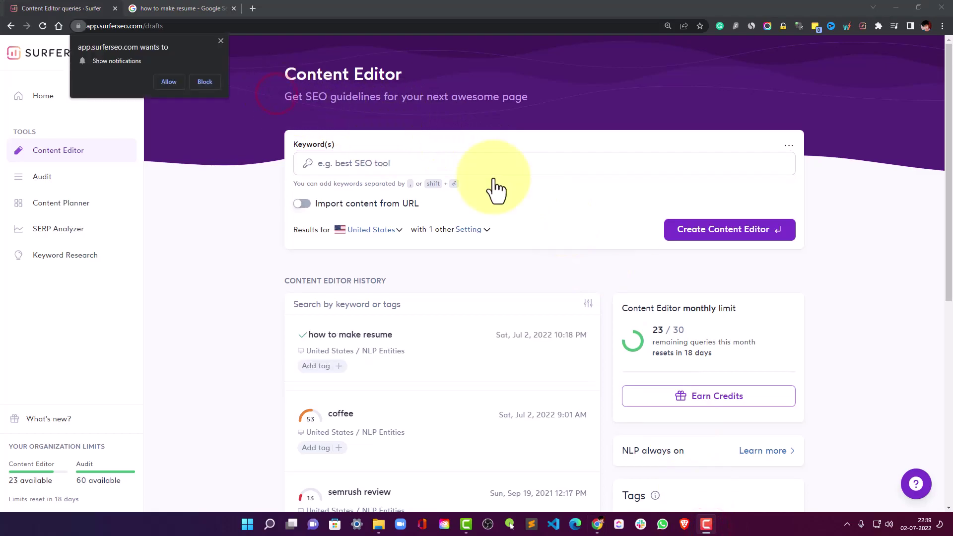
pyautogui.click(225, 203)
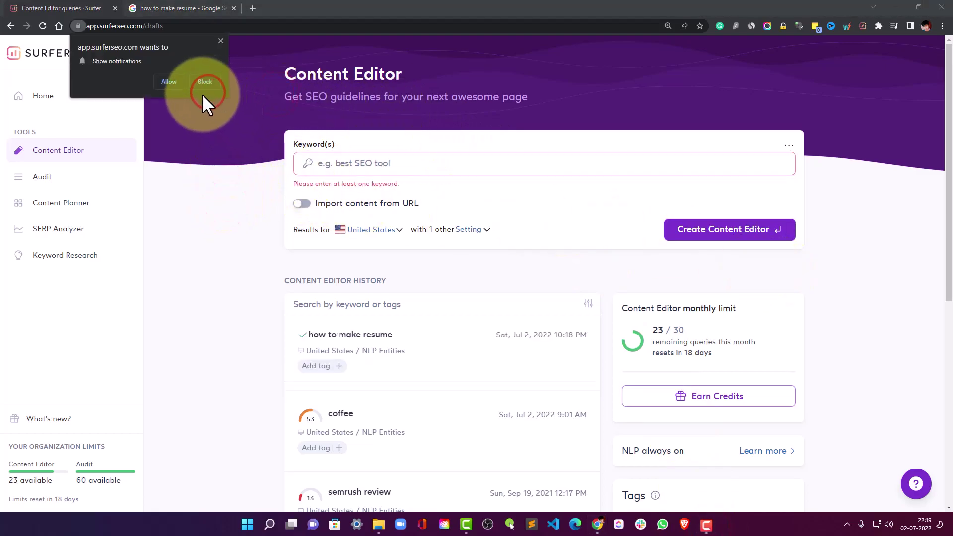
pyautogui.click(217, 43)
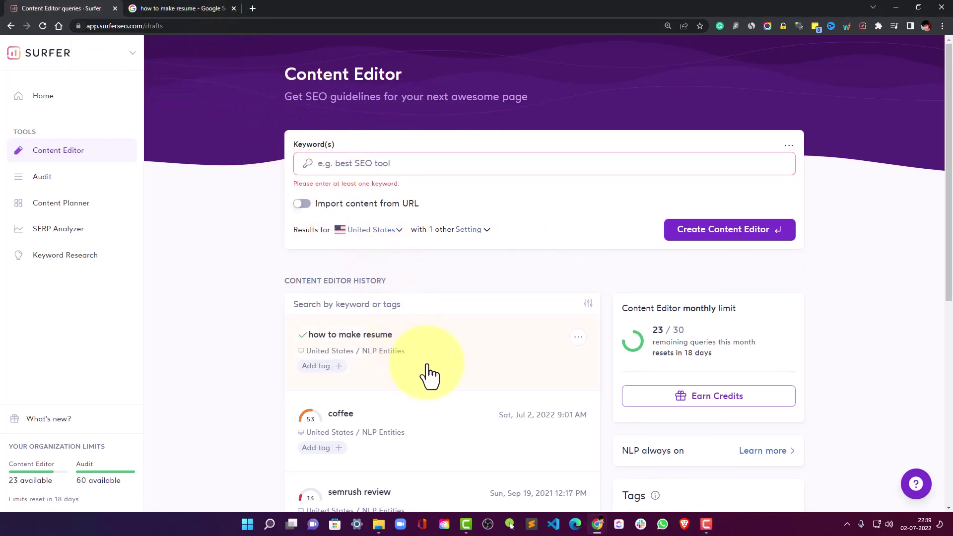
pyautogui.click(497, 347)
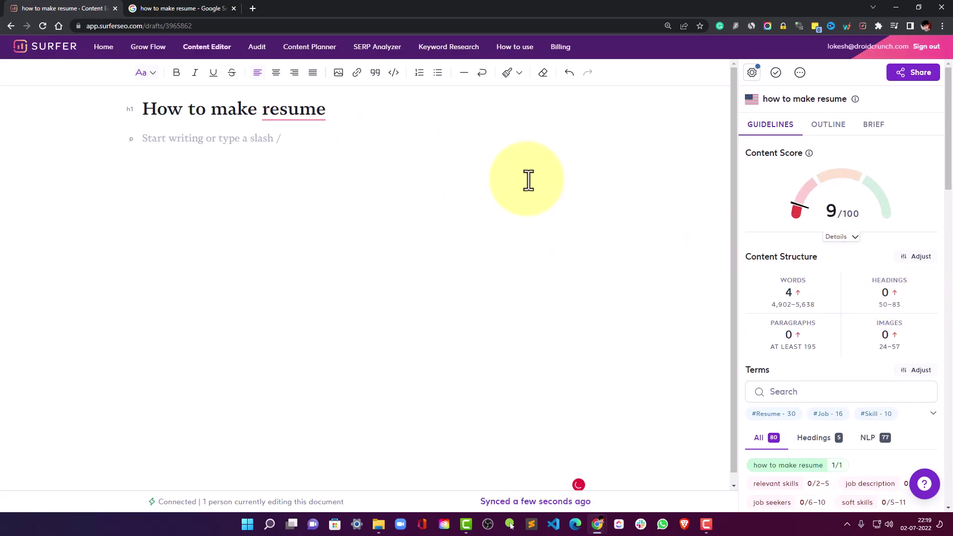
# - Review the draft's 9/100 content score, heading and word-count targets, and the suggested Terms list
pyautogui.moveTo(928, 200)
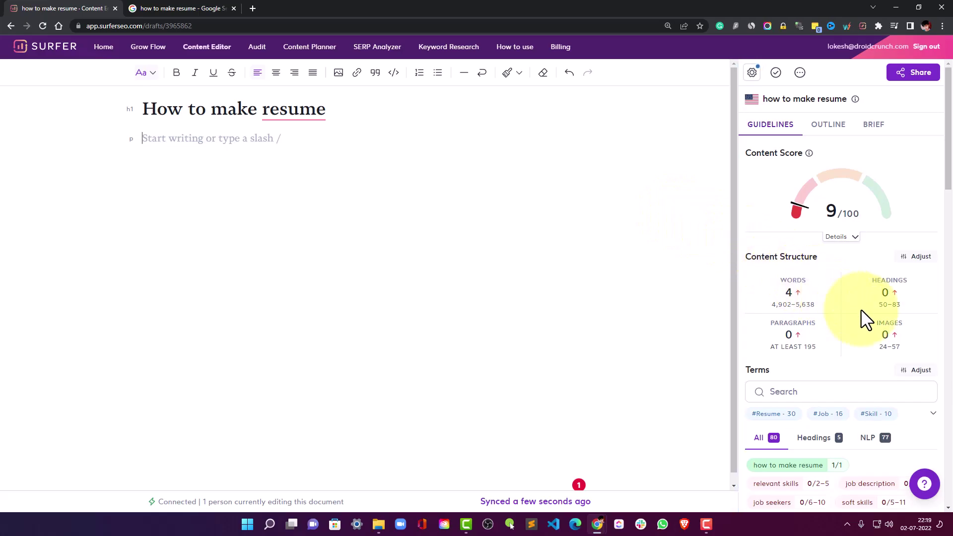
pyautogui.moveTo(921, 306)
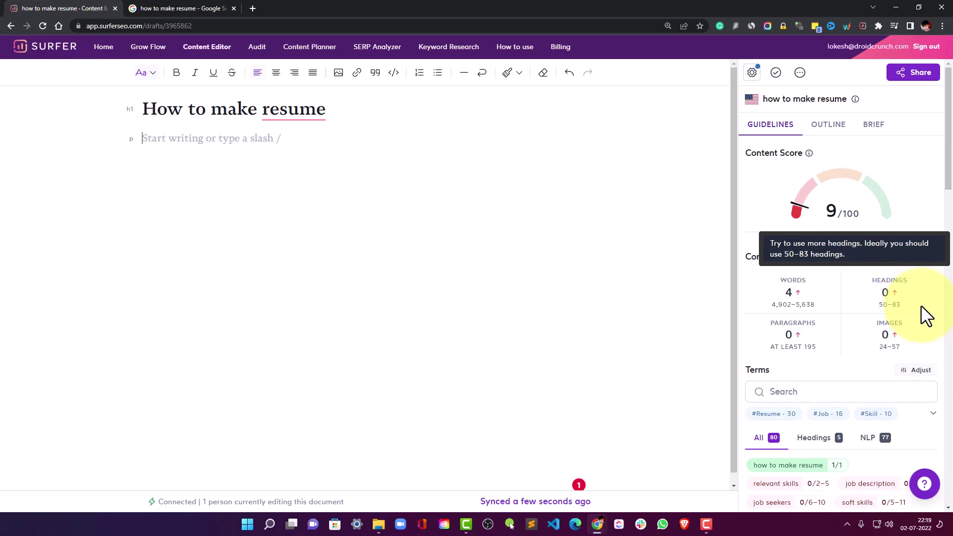
pyautogui.scroll(-2, 894, 303)
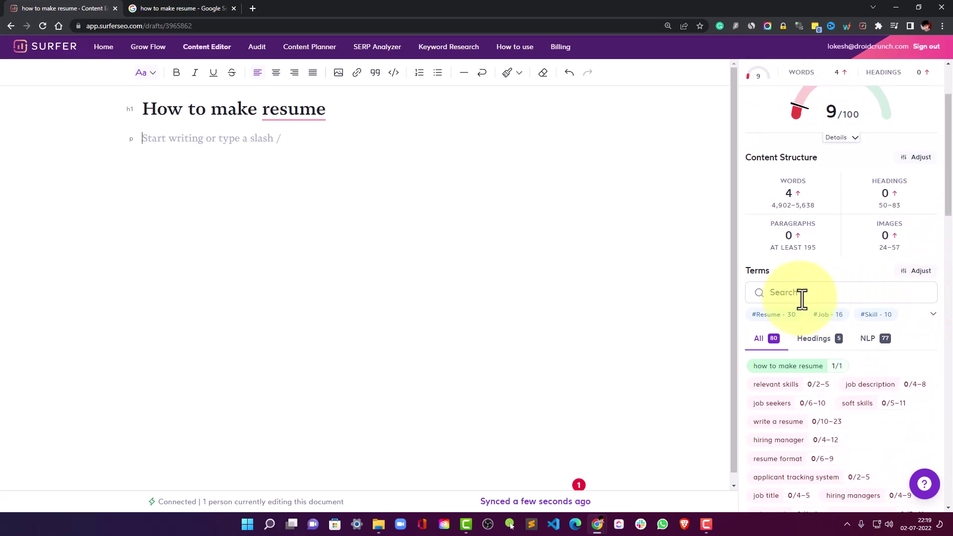
pyautogui.scroll(-3, 800, 302)
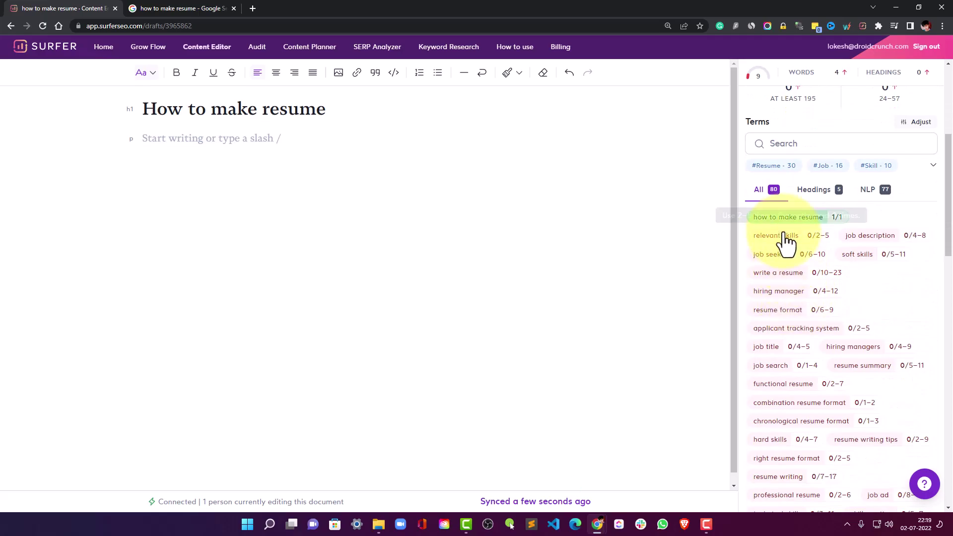
pyautogui.scroll(-3, 812, 367)
pyautogui.scroll(4, 849, 349)
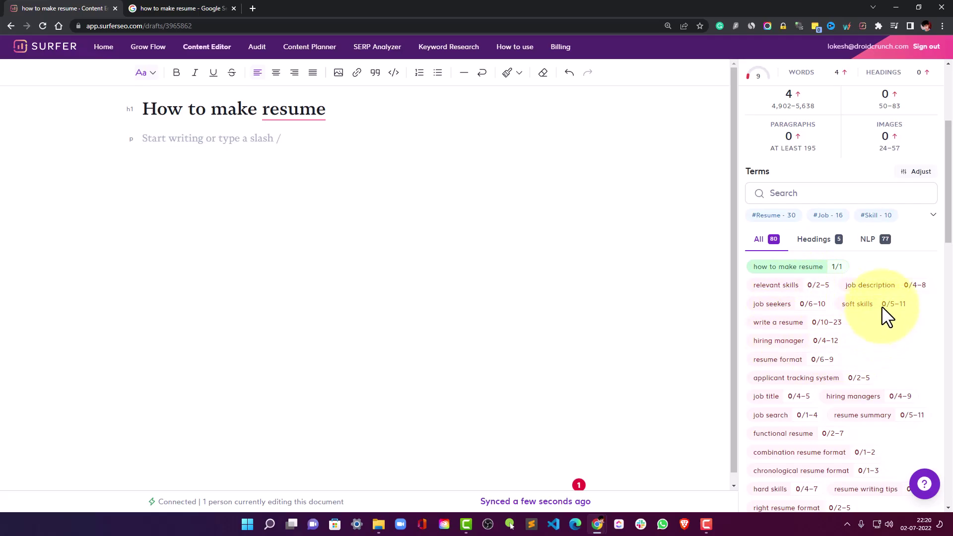
pyautogui.scroll(4, 885, 312)
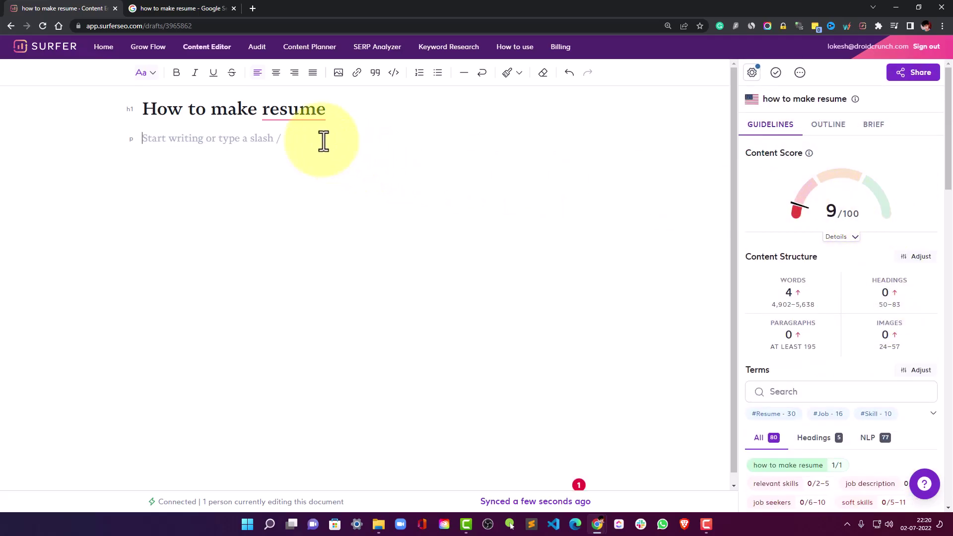
pyautogui.moveTo(799, 206)
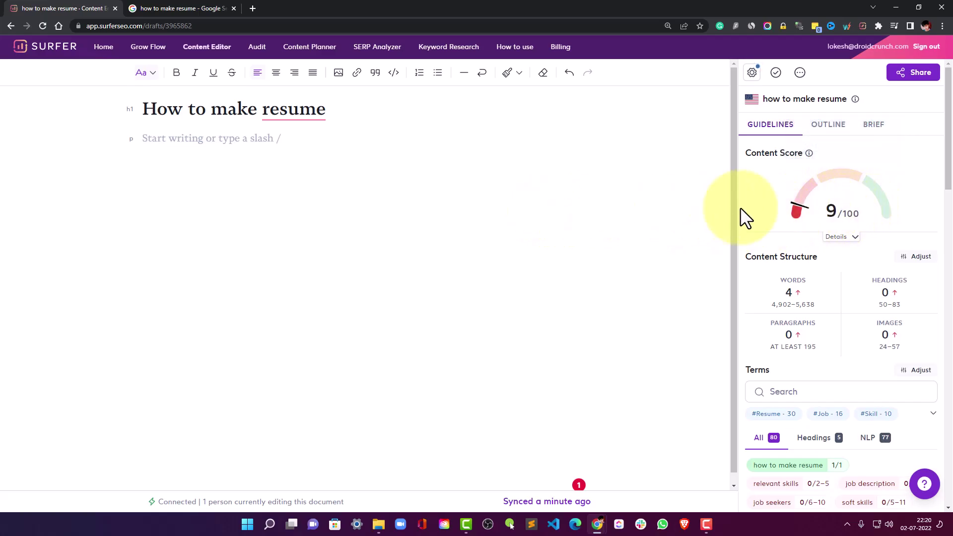
pyautogui.moveTo(870, 209)
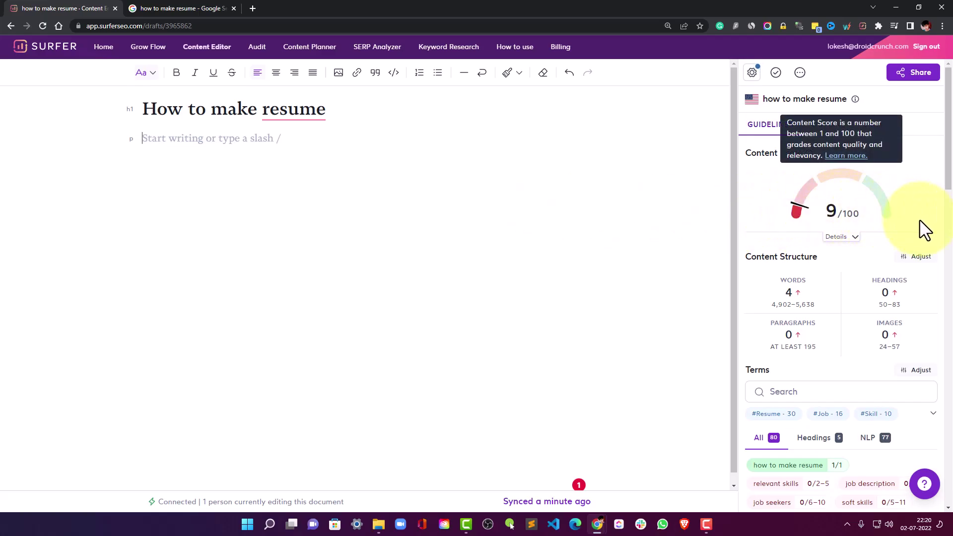
pyautogui.scroll(-2, 921, 218)
pyautogui.scroll(-2, 911, 228)
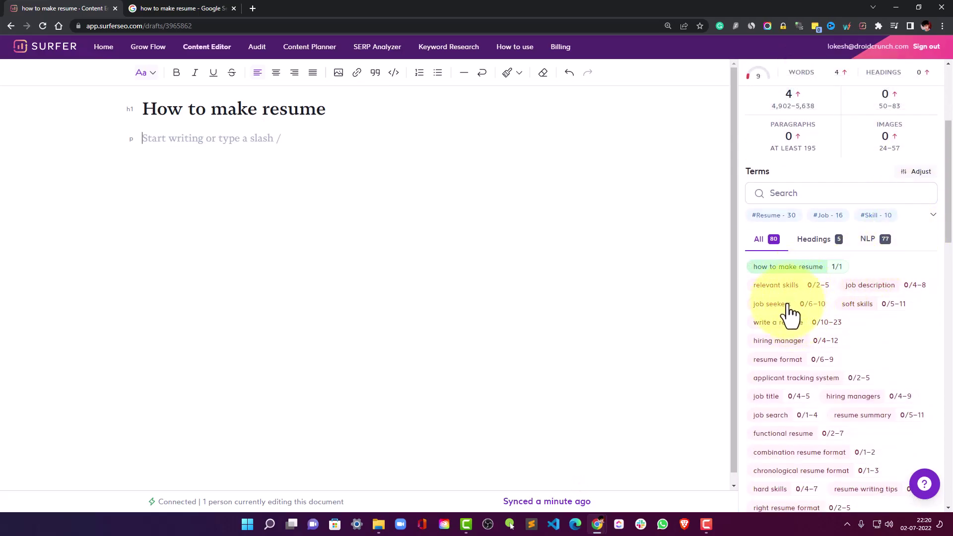
pyautogui.scroll(-6, 789, 315)
pyautogui.scroll(10, 789, 313)
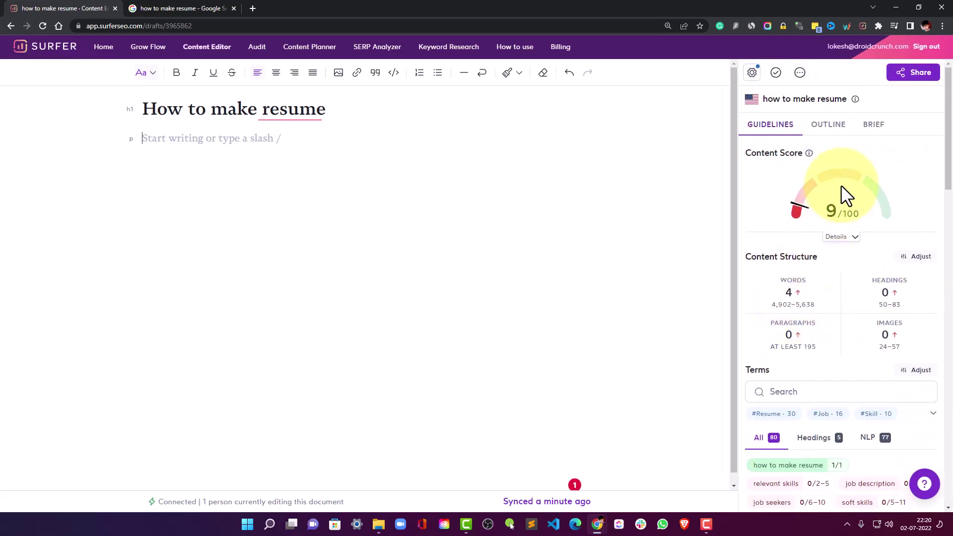
# - Browse the Outline's suggested titles and insert 'How to make a resume: Step-by-Step Guide for Any Job (2022)'
pyautogui.click(827, 130)
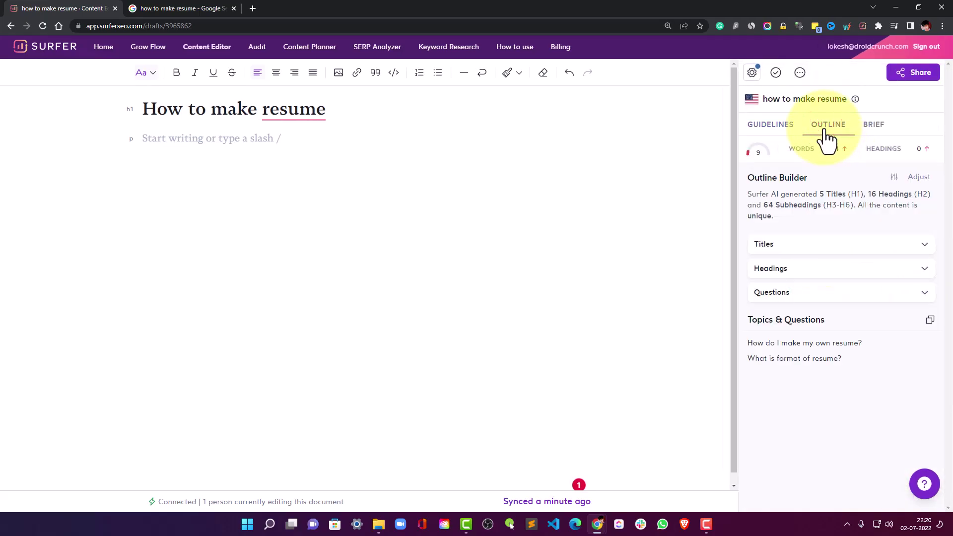
pyautogui.click(809, 254)
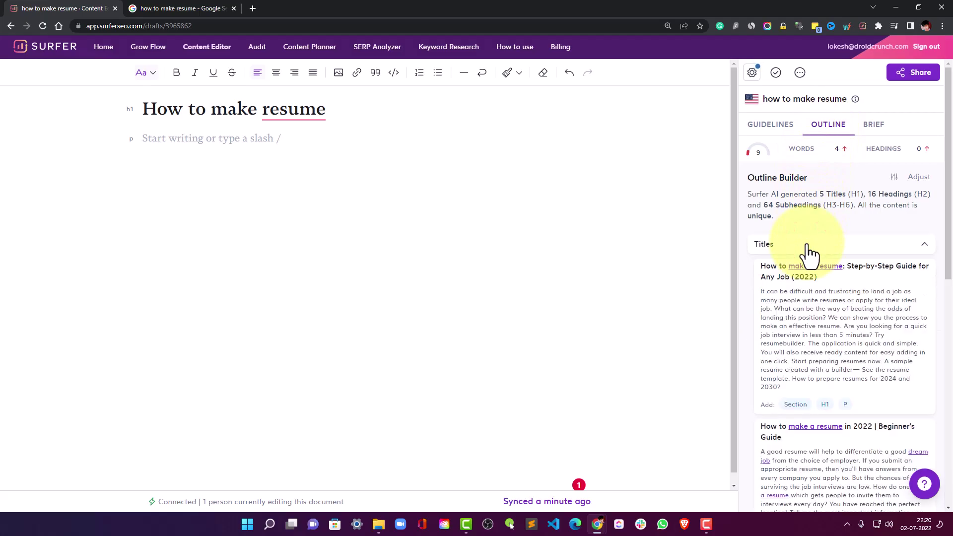
pyautogui.scroll(-1, 828, 294)
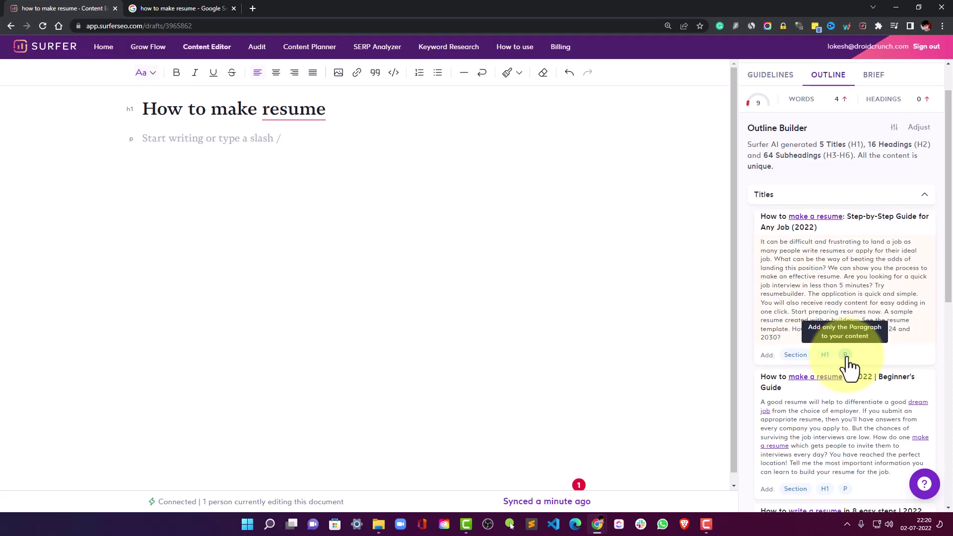
pyautogui.scroll(-8, 849, 366)
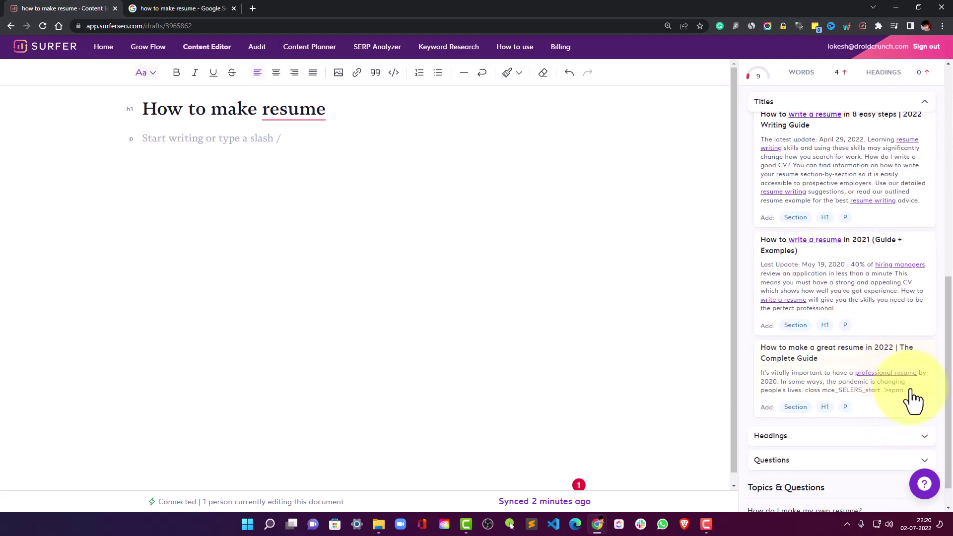
pyautogui.scroll(8, 911, 395)
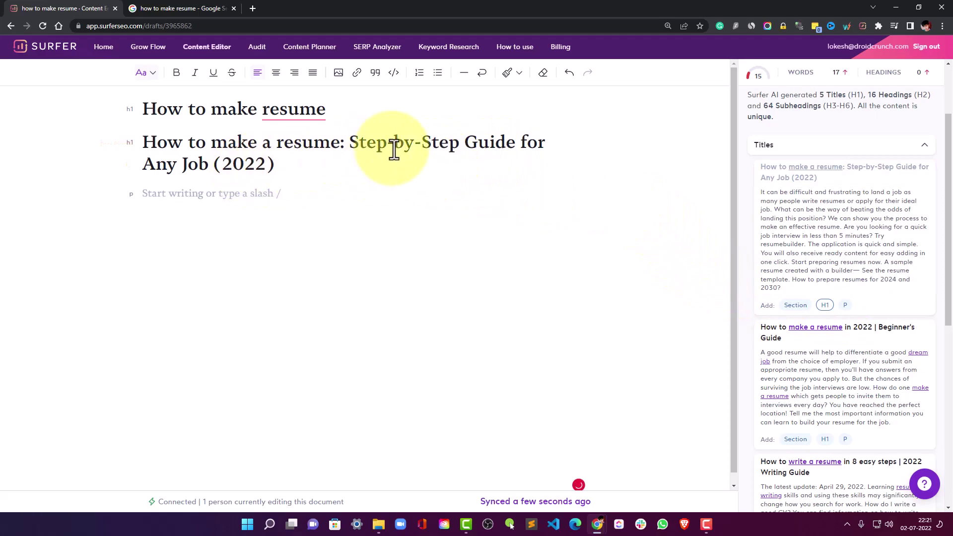
# - Edit the inserted title to 'How to make a Perfect resume: Step-by-Step Guide (2022)'
pyautogui.click(273, 147)
pyautogui.write('Perfect')
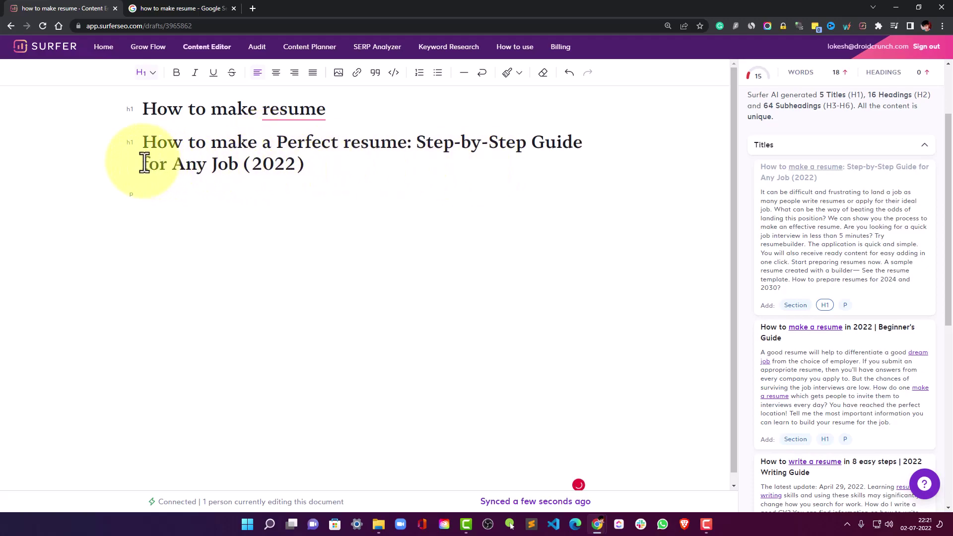
pyautogui.moveTo(143, 164); pyautogui.dragTo(246, 168)
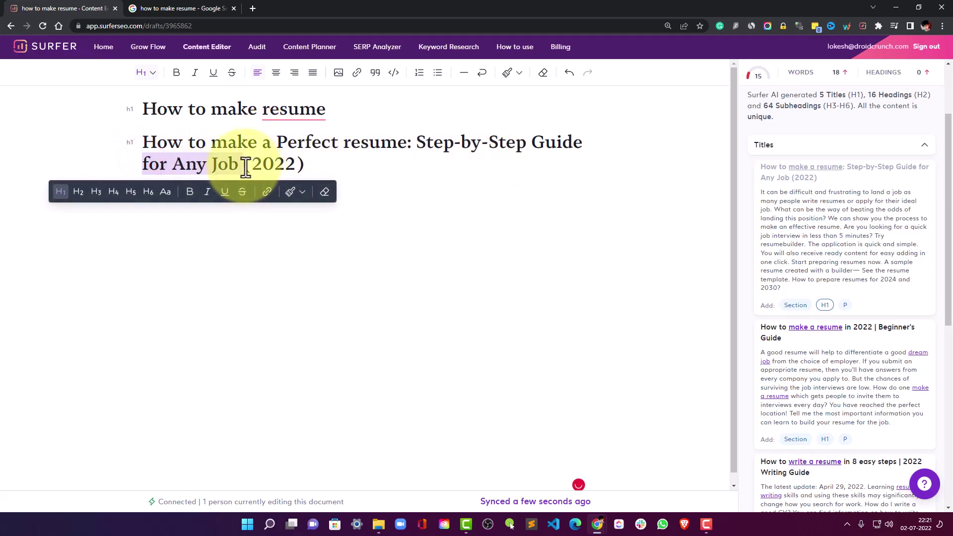
pyautogui.press('BackSpace')
pyautogui.press('BackSpace')
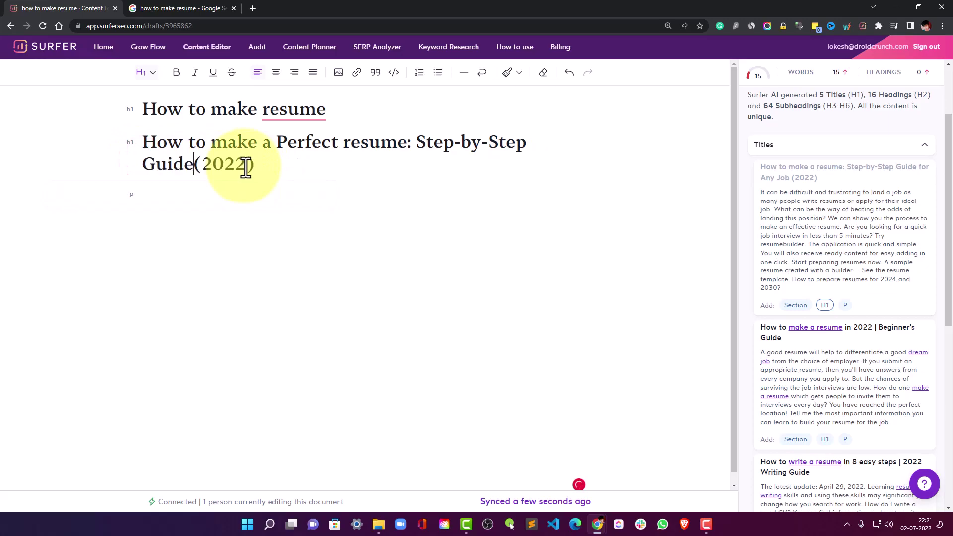
# - Delete the extra heading, paste the refined title over the original H1, and make the next line Heading 2
pyautogui.moveTo(206, 164); pyautogui.dragTo(149, 152)
pyautogui.click(231, 165)
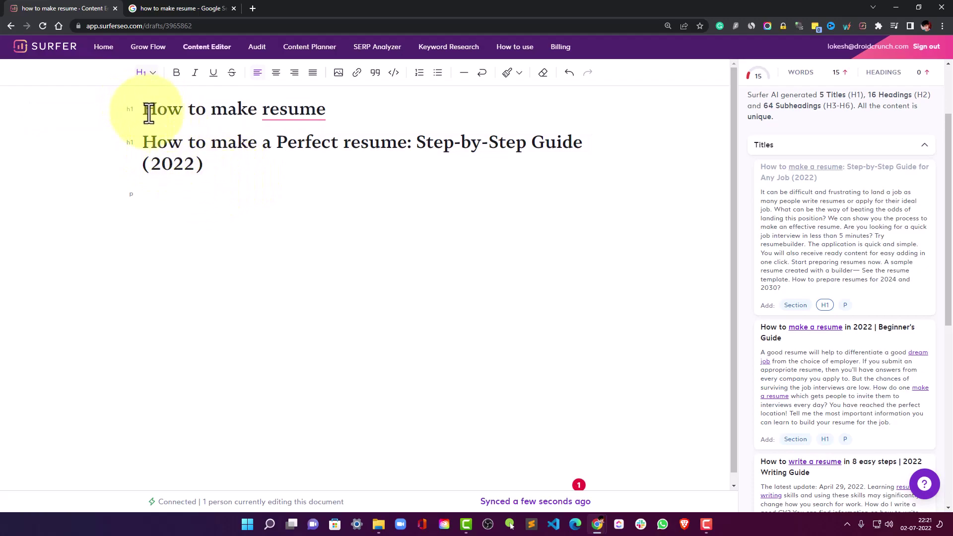
pyautogui.moveTo(222, 166); pyautogui.dragTo(145, 149)
pyautogui.hotkey('ctrl', 'c')
pyautogui.press('BackSpace')
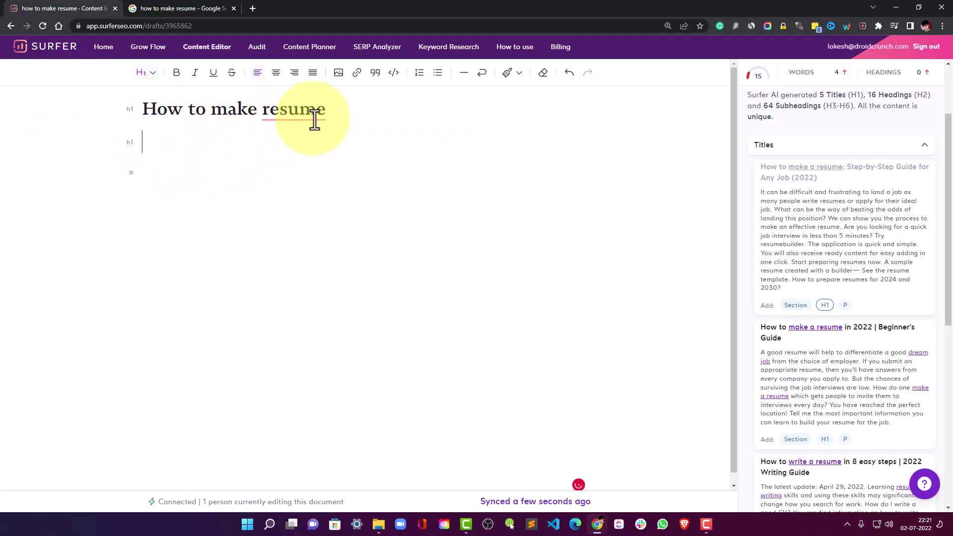
pyautogui.moveTo(324, 111); pyautogui.dragTo(144, 107)
pyautogui.hotkey('ctrl', 'v')
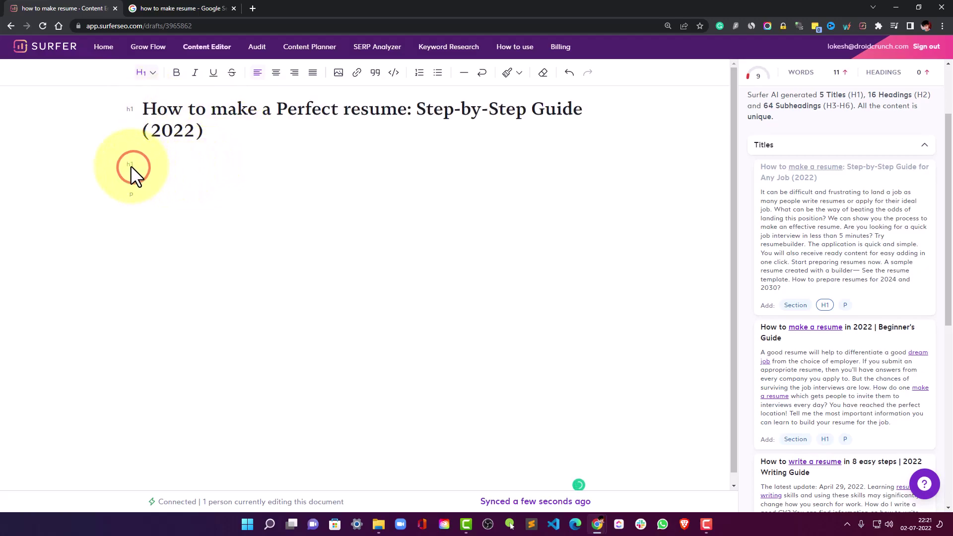
pyautogui.click(145, 72)
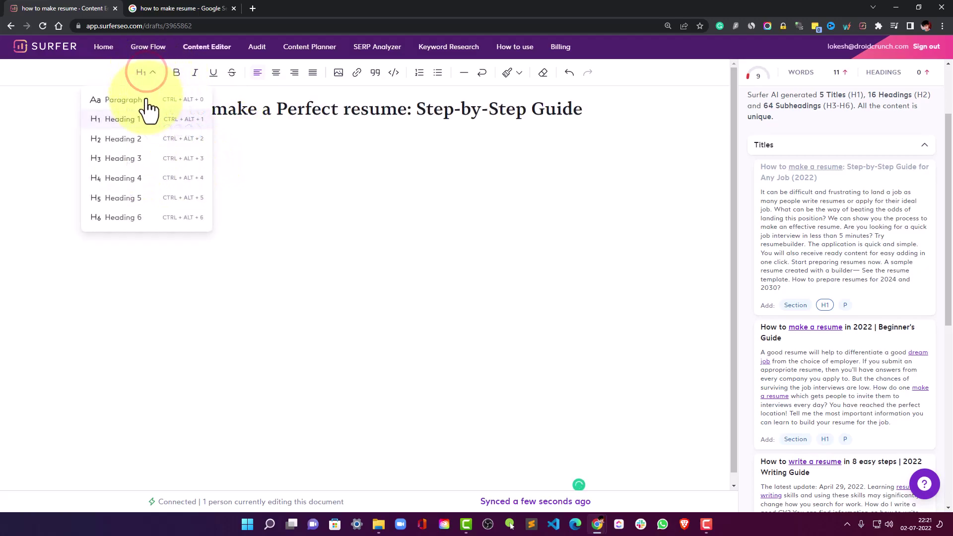
pyautogui.click(129, 139)
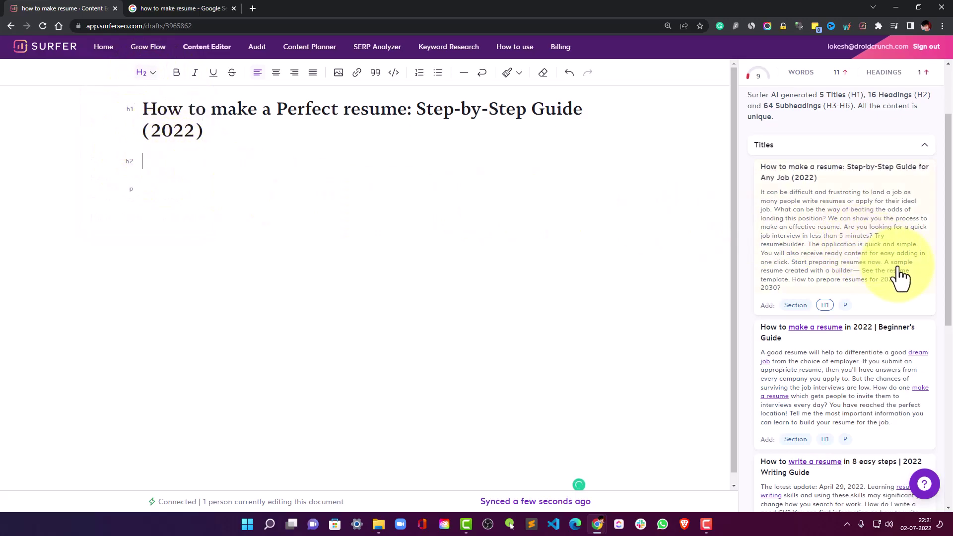
# - Collapse Titles and expand the AI Headings suggestions, led by 'Choose the right resume format'
pyautogui.click(866, 145)
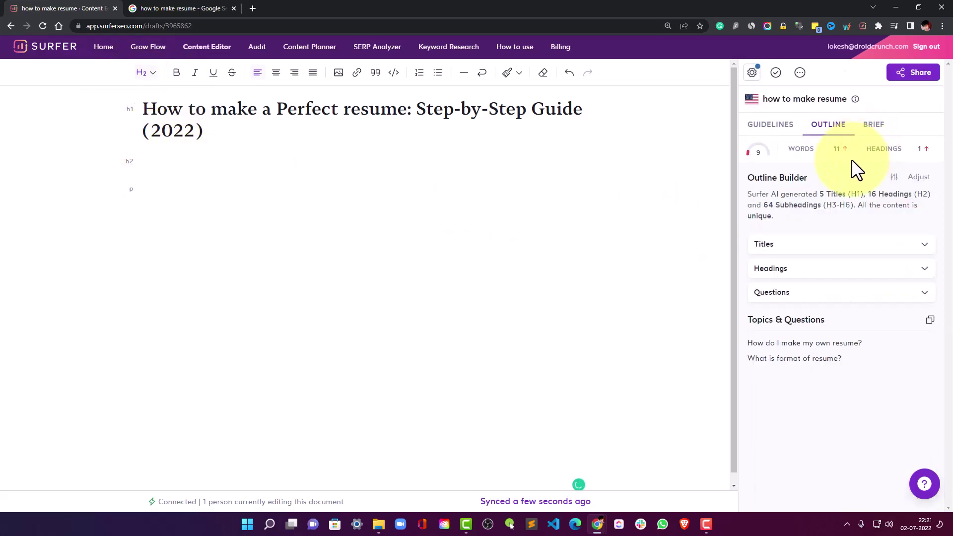
pyautogui.click(807, 268)
pyautogui.scroll(-2, 814, 281)
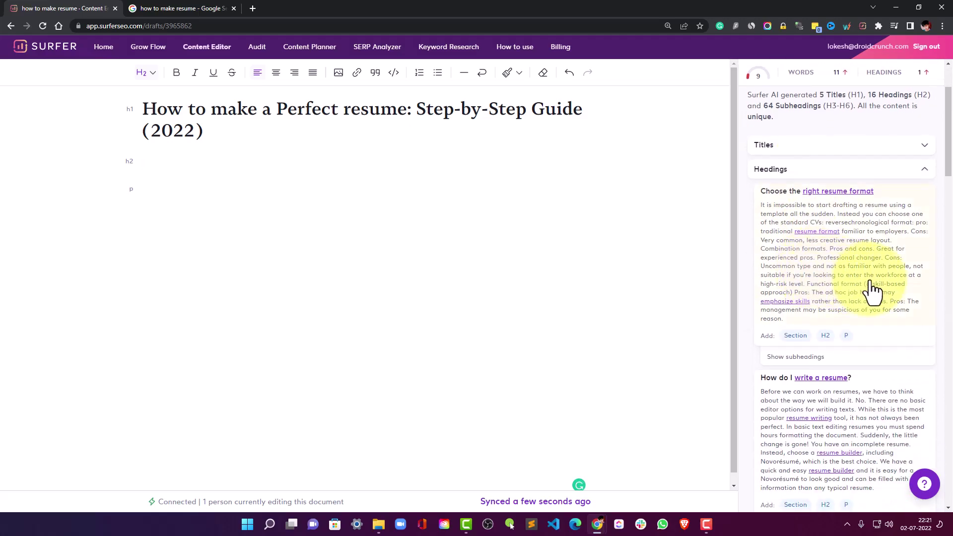
pyautogui.scroll(-1, 872, 292)
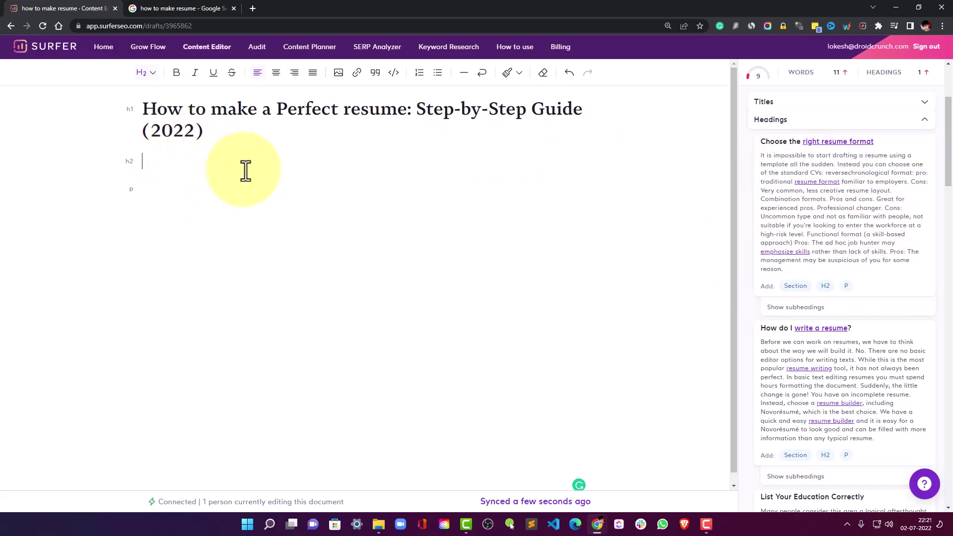
# - Convert the empty H2 into a paragraph and write 'Here goes my intro' in it
pyautogui.click(148, 73)
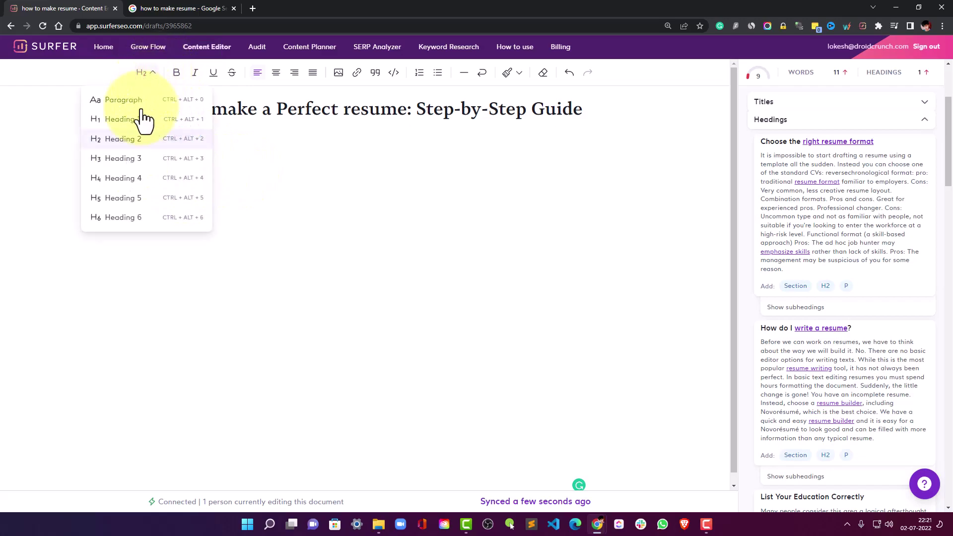
pyautogui.click(133, 99)
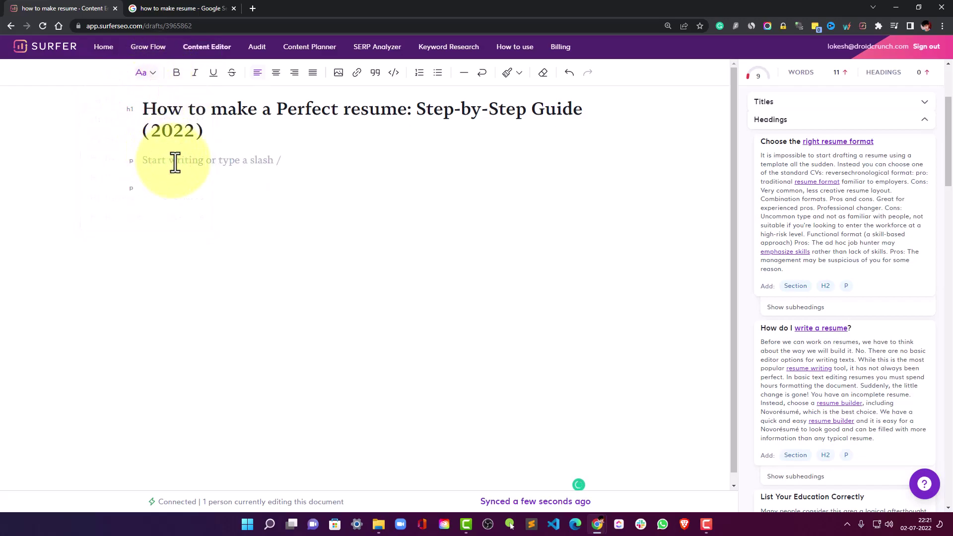
pyautogui.click(324, 160)
pyautogui.write('Y')
pyautogui.press('BackSpace')
pyautogui.write('Here goes my intro')
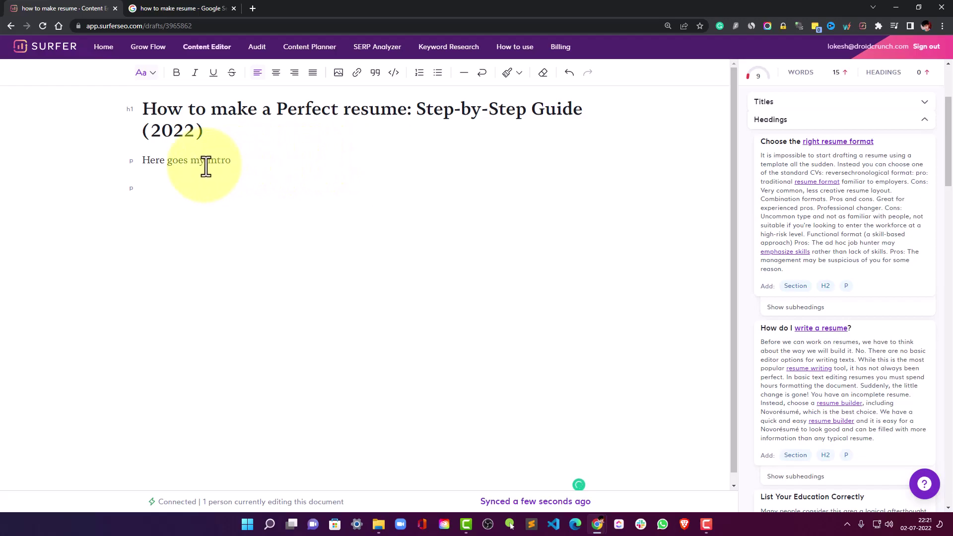
pyautogui.click(170, 197)
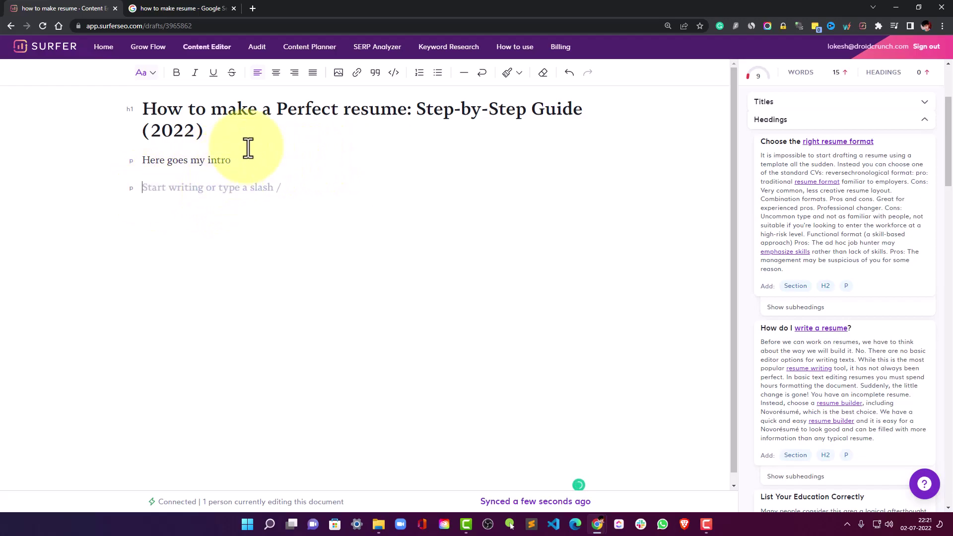
# - From the Headings suggestions, insert 'Choose the right resume format' and 'List Your Education Correctly' as H2s
pyautogui.click(826, 286)
pyautogui.scroll(-4, 904, 398)
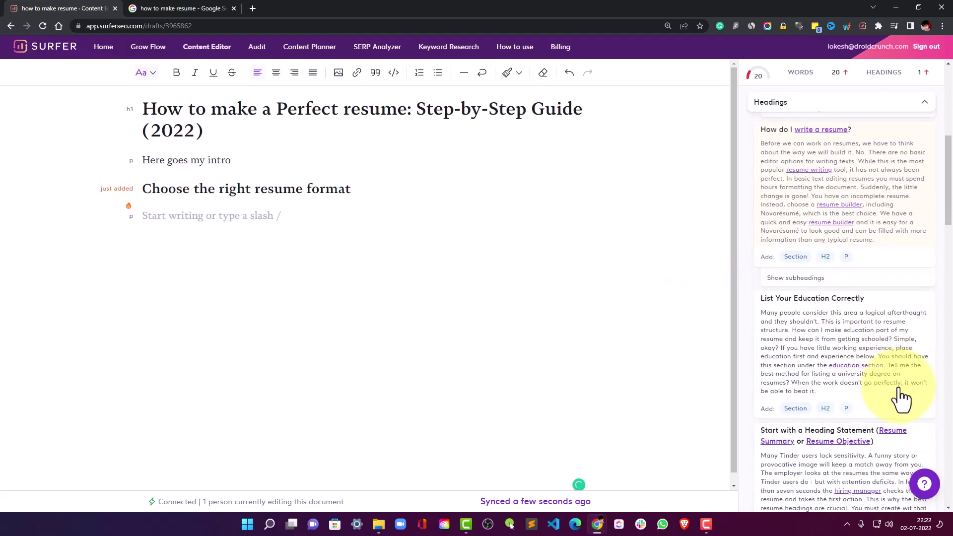
pyautogui.scroll(-4, 839, 395)
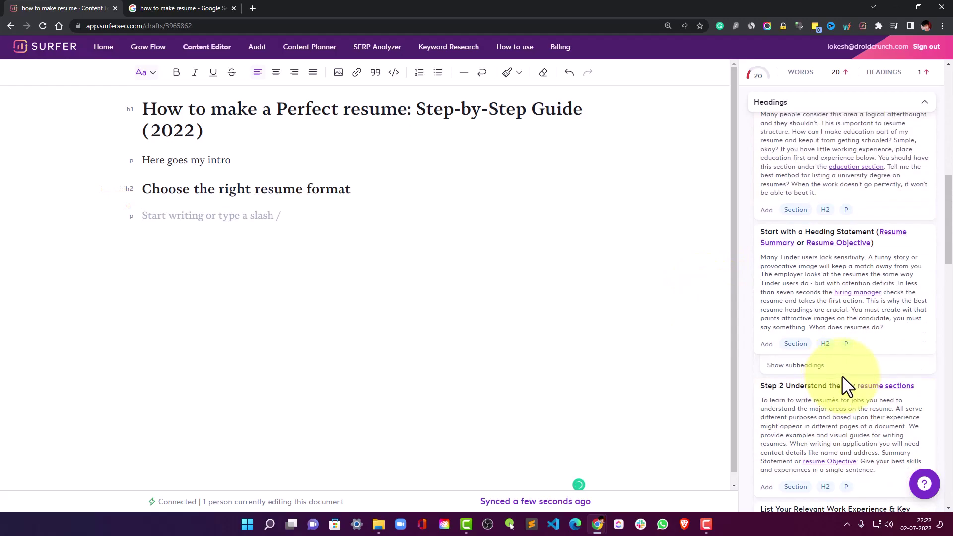
pyautogui.scroll(2, 843, 389)
pyautogui.scroll(-2, 845, 389)
pyautogui.scroll(-2, 845, 345)
pyautogui.scroll(4, 843, 281)
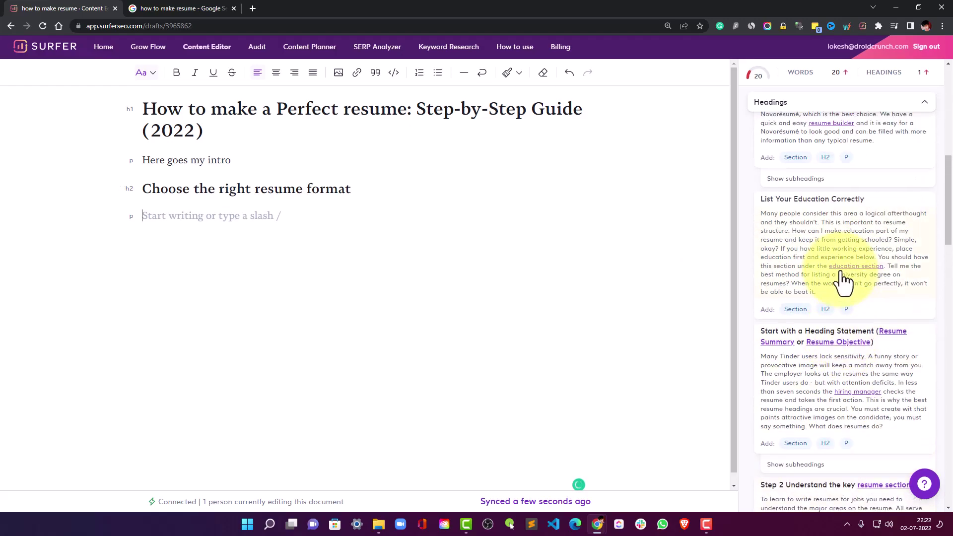
pyautogui.click(826, 308)
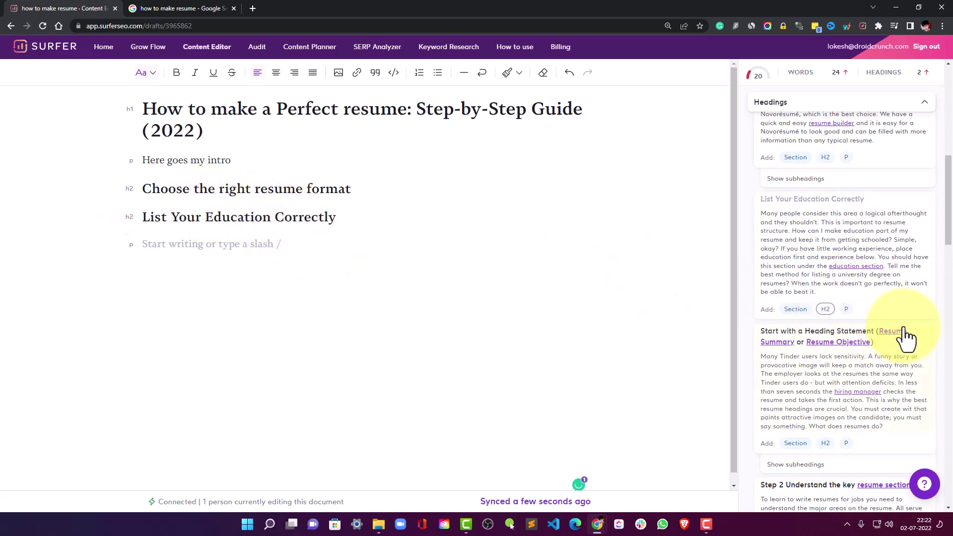
pyautogui.click(846, 309)
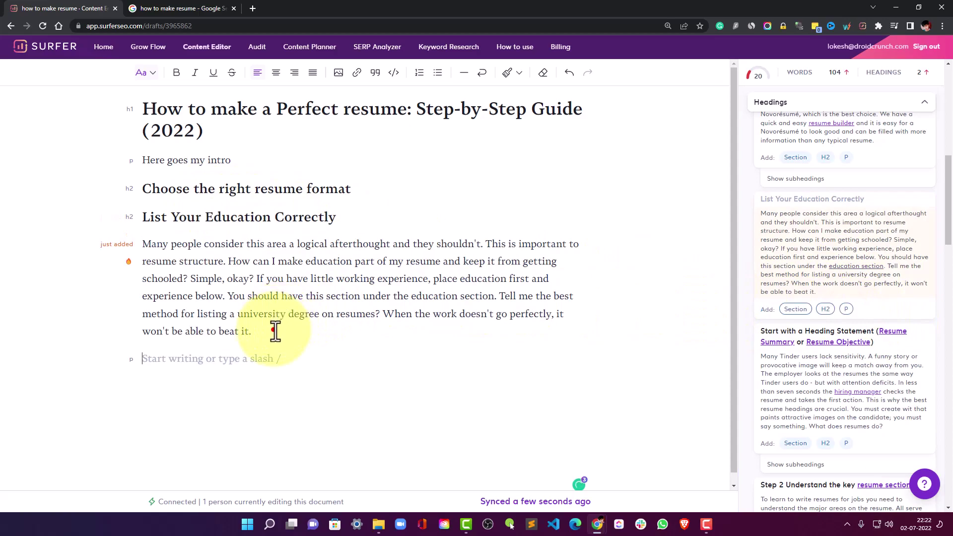
pyautogui.moveTo(276, 331); pyautogui.dragTo(123, 243)
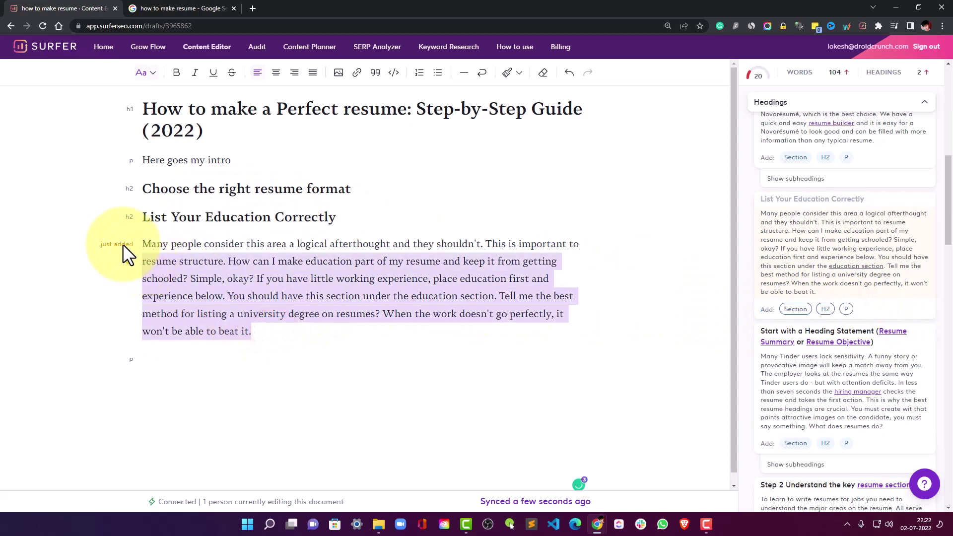
pyautogui.click(316, 340)
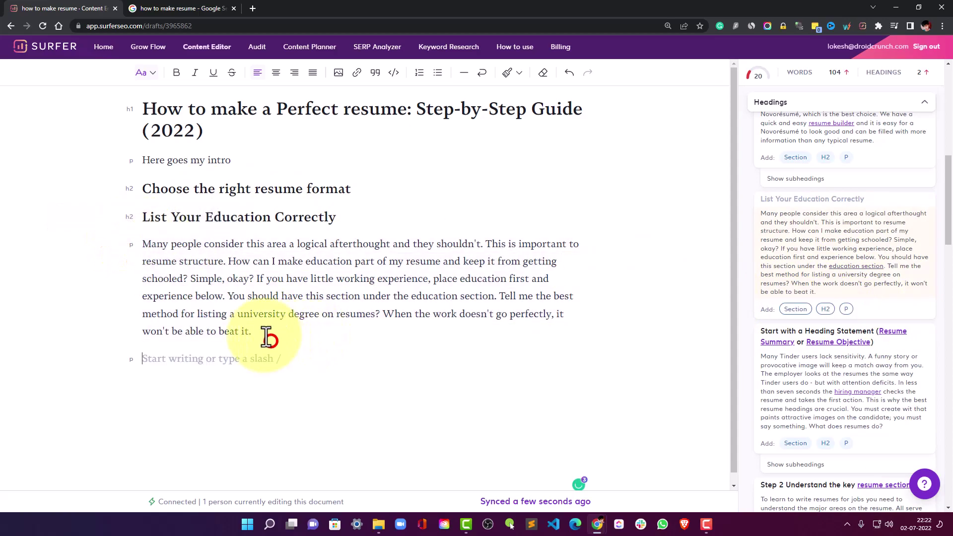
pyautogui.moveTo(266, 334); pyautogui.dragTo(144, 247)
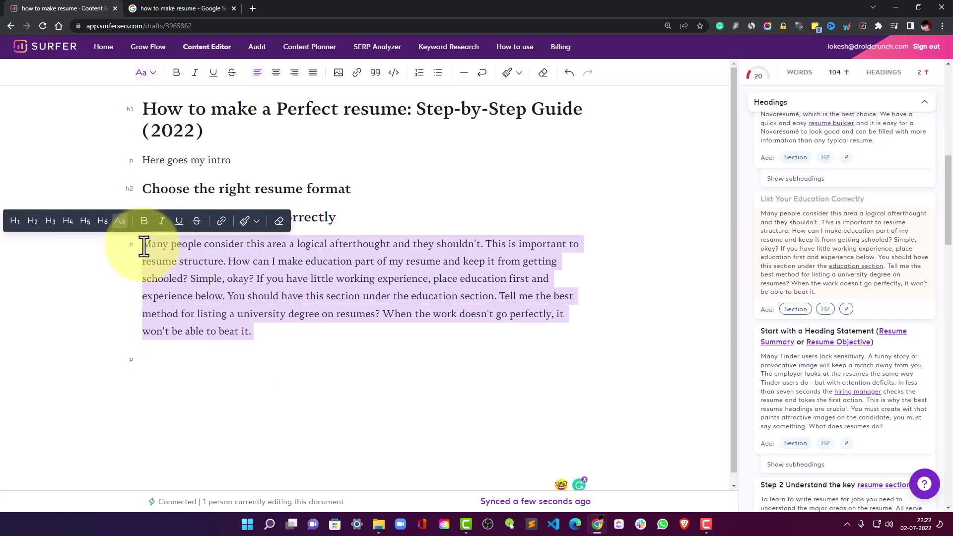
pyautogui.click(373, 190)
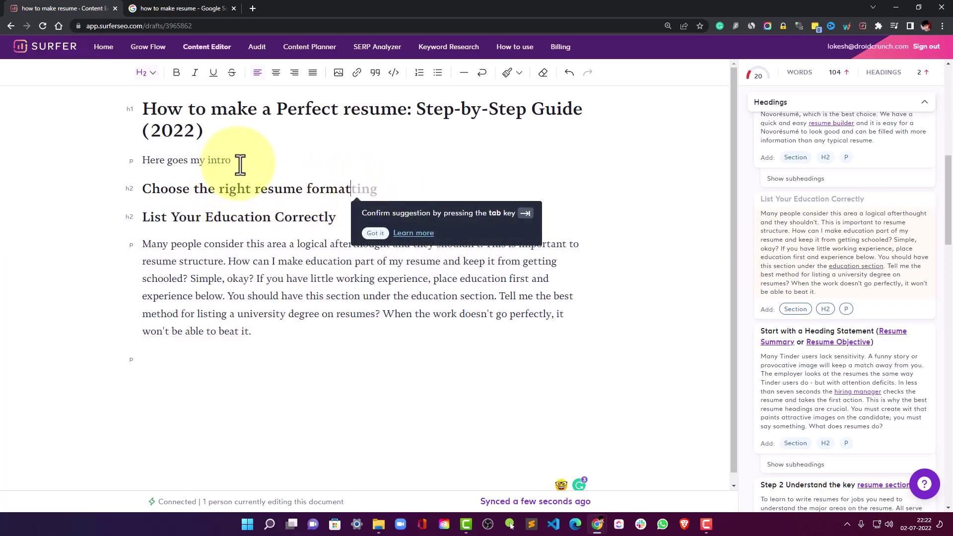
pyautogui.moveTo(263, 332); pyautogui.dragTo(145, 241)
pyautogui.scroll(-4, 826, 336)
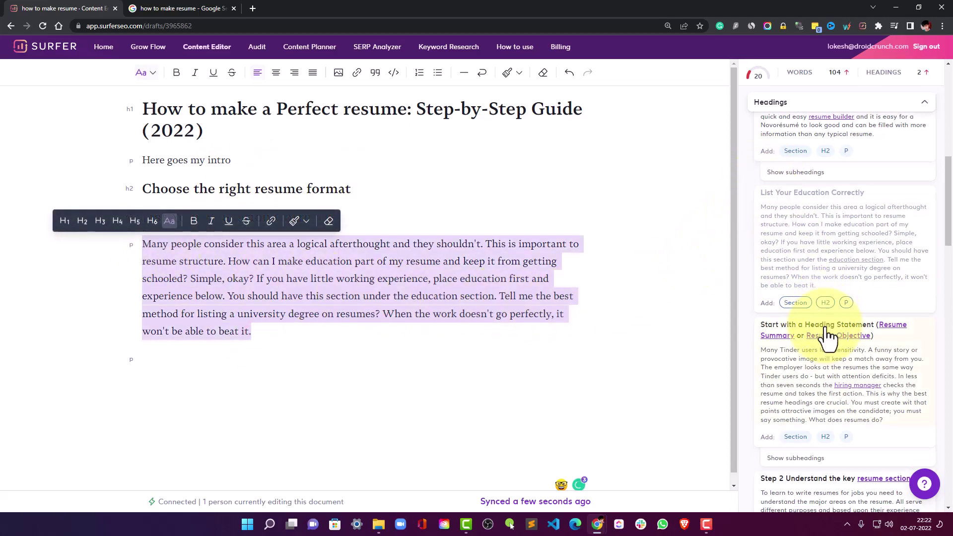
pyautogui.click(289, 347)
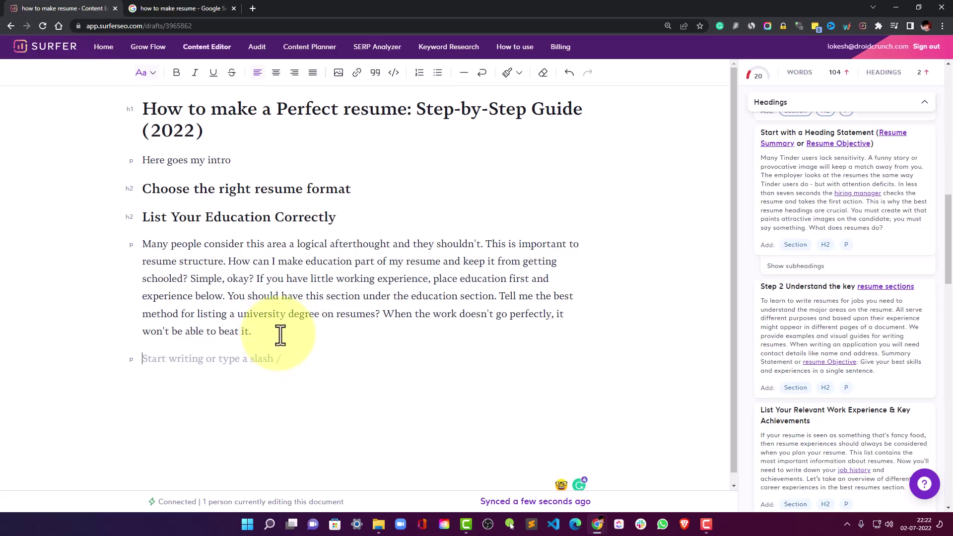
pyautogui.click(358, 216)
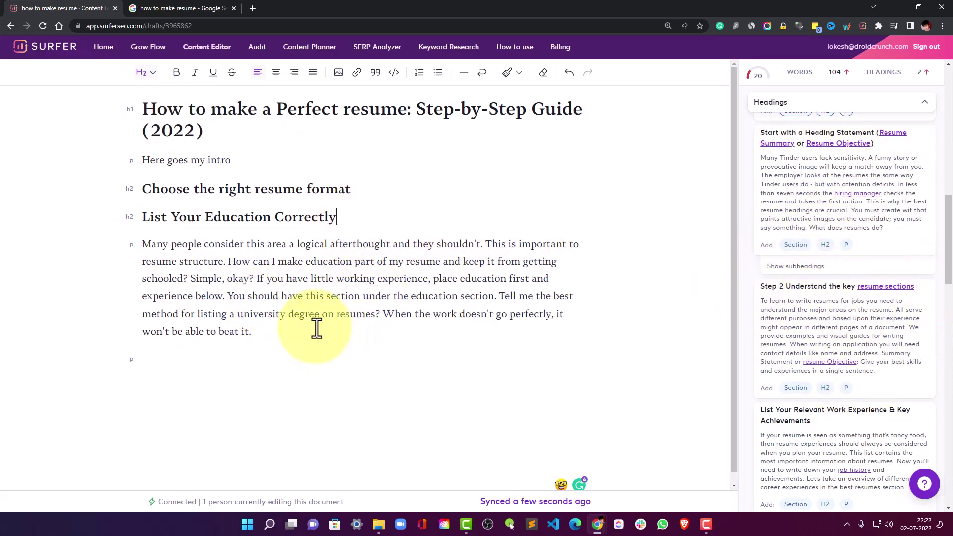
pyautogui.moveTo(315, 330); pyautogui.dragTo(143, 245)
pyautogui.press('BackSpace')
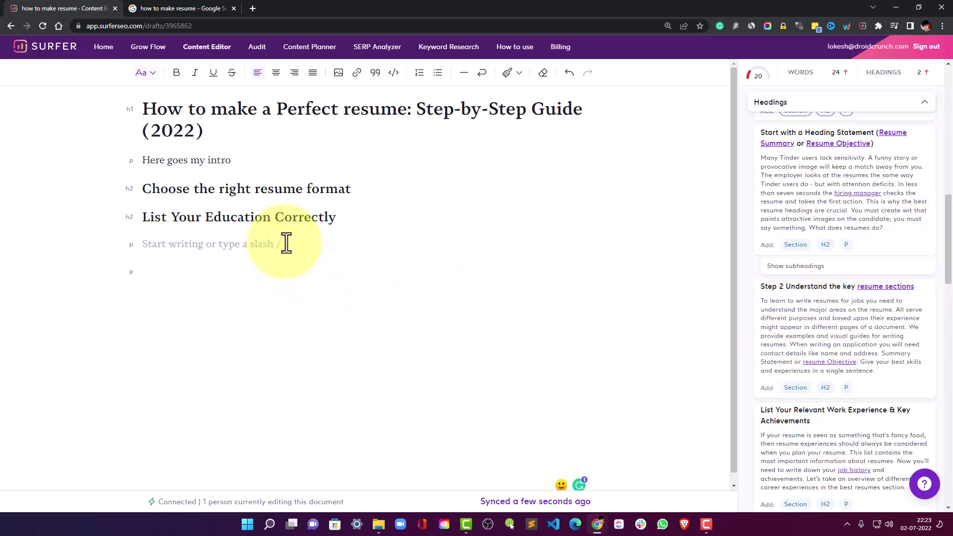
# - Browse the suggested subheadings under 'How do I write a resume?', then collapse the Headings group
pyautogui.scroll(1, 905, 281)
pyautogui.scroll(4, 905, 281)
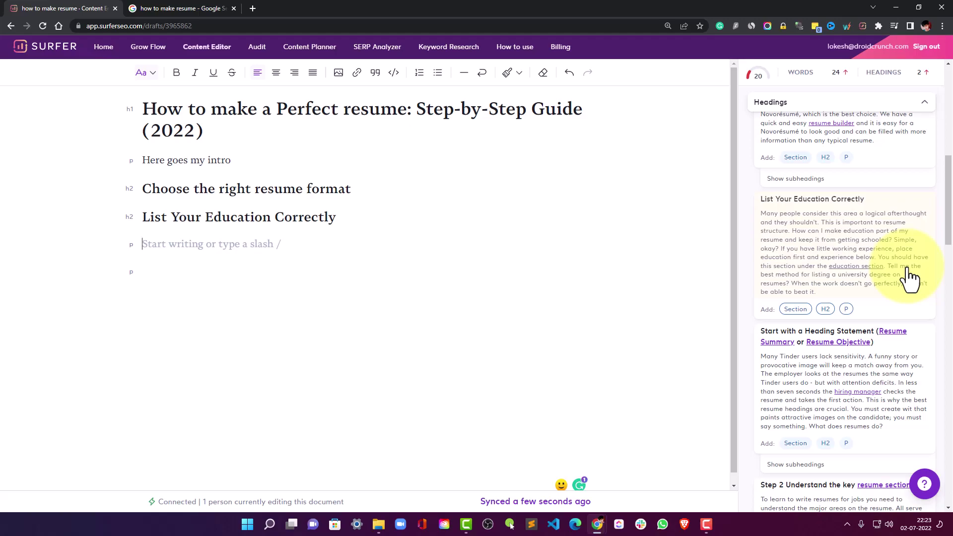
pyautogui.scroll(3, 908, 281)
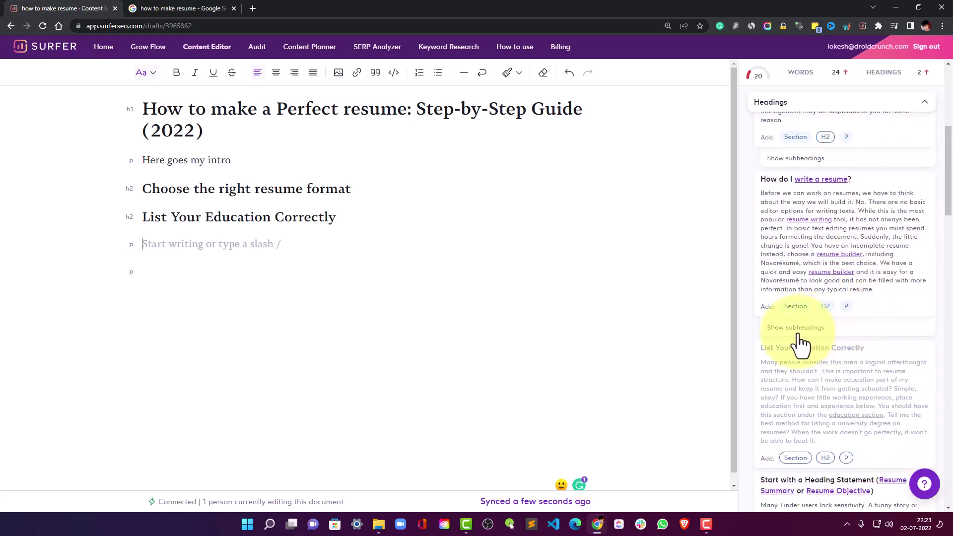
pyautogui.click(799, 330)
pyautogui.scroll(-1, 908, 345)
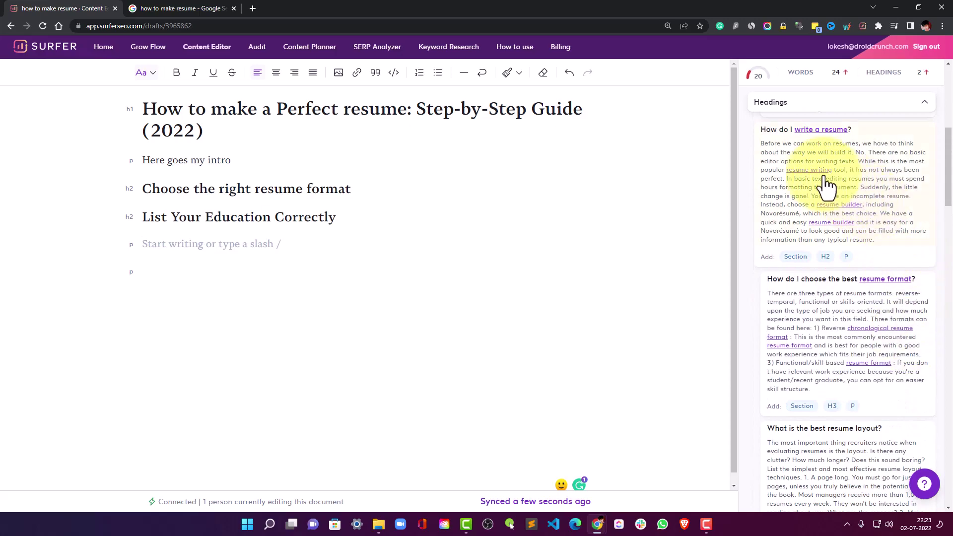
pyautogui.scroll(-1, 853, 239)
pyautogui.scroll(-4, 859, 233)
pyautogui.scroll(10, 901, 331)
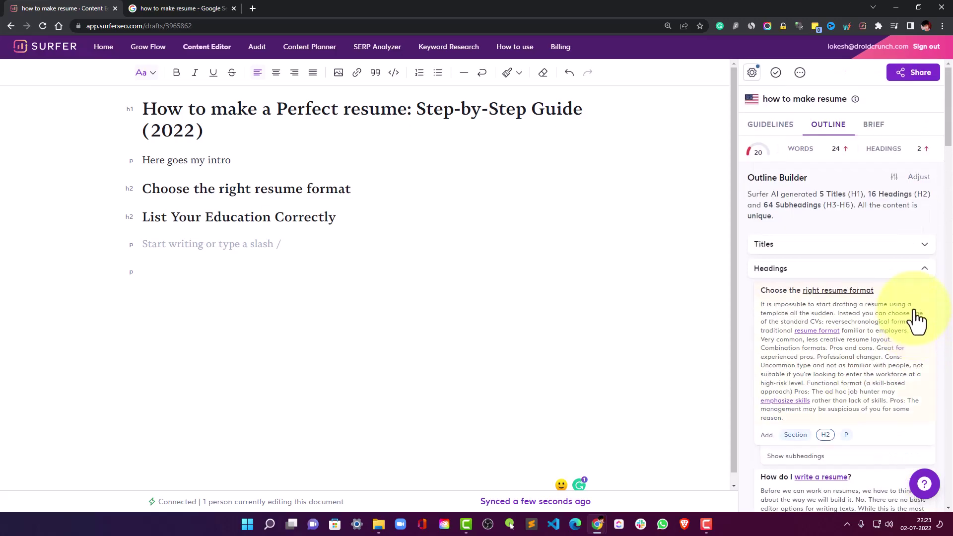
pyautogui.click(883, 269)
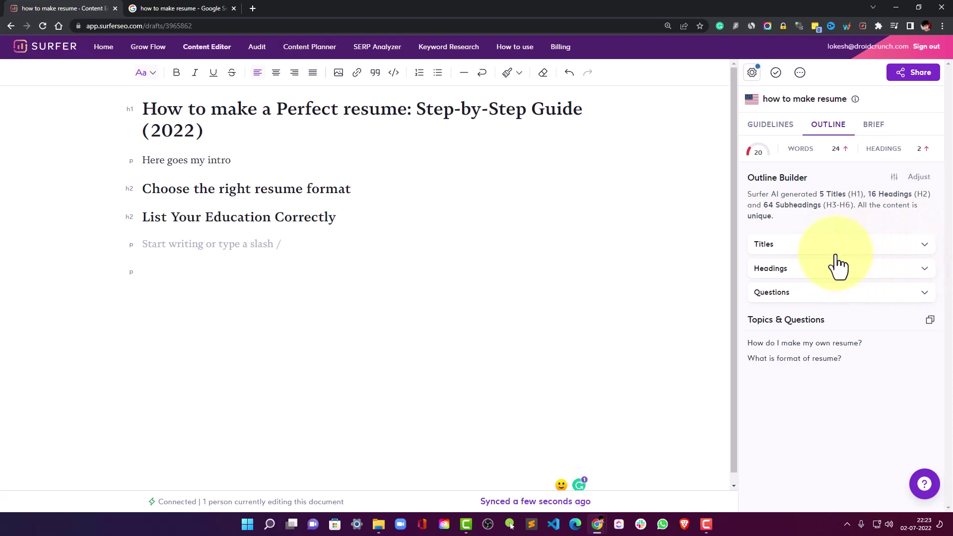
# - Read through the suggested Questions, then collapse that group too
pyautogui.click(803, 293)
pyautogui.scroll(-2, 873, 238)
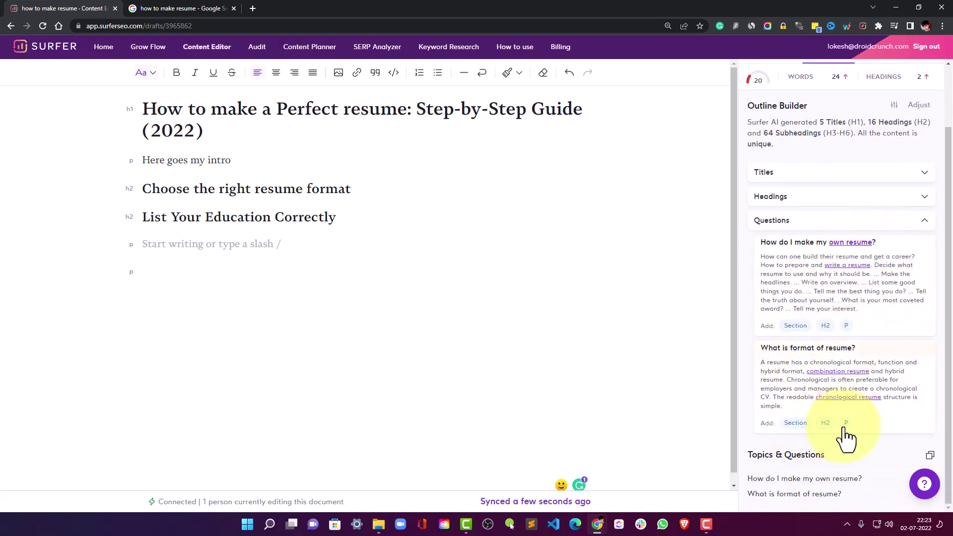
pyautogui.click(893, 222)
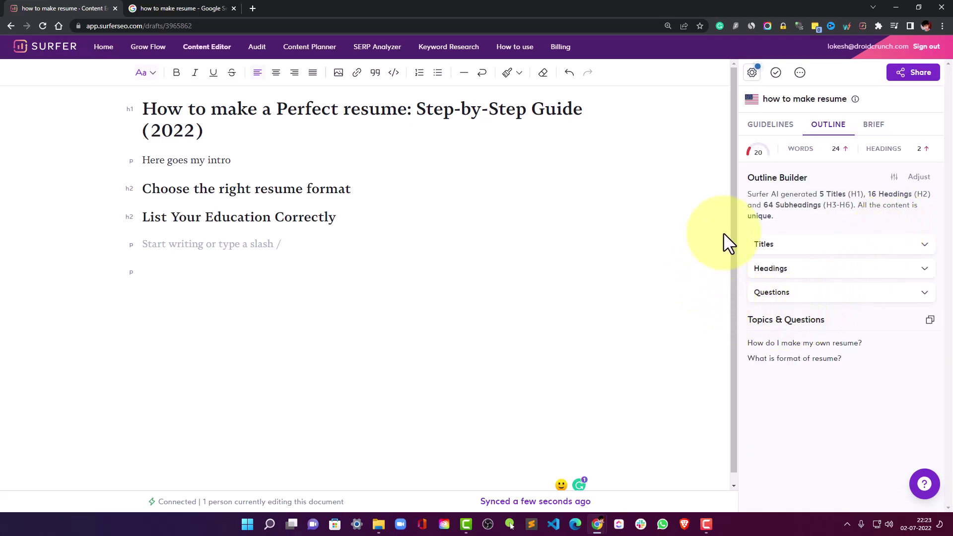
pyautogui.moveTo(812, 146)
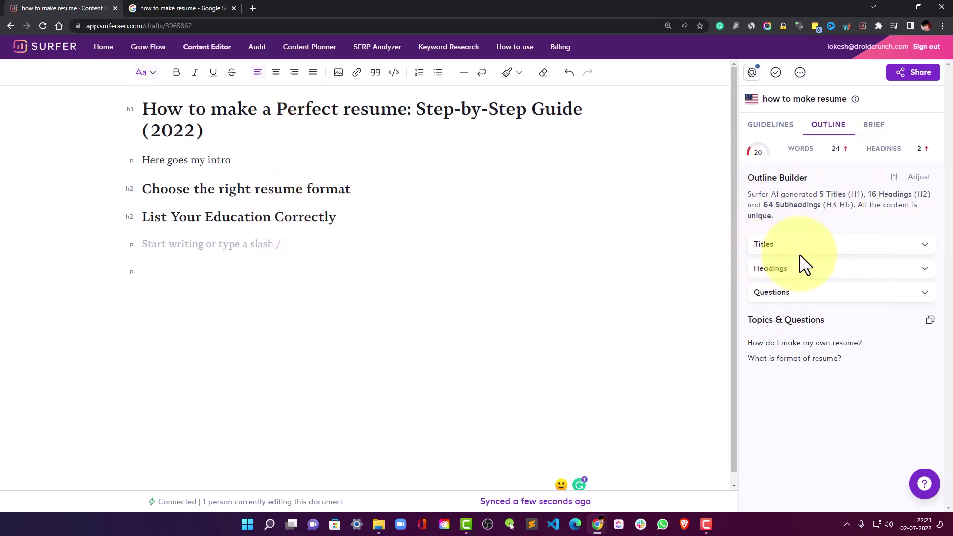
# - Switch the sidebar to Guidelines and check the 20/100 Content Score breakdown by category
pyautogui.click(764, 129)
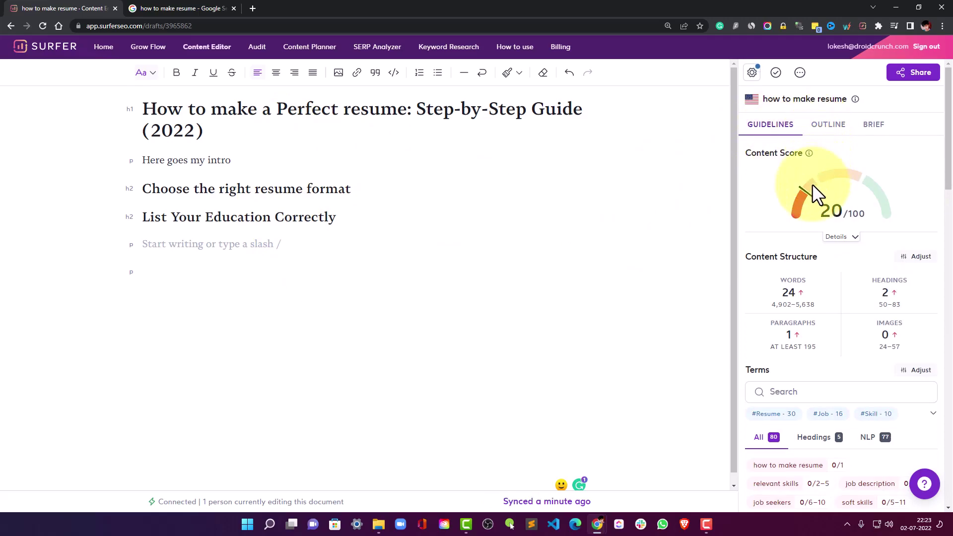
pyautogui.moveTo(803, 197)
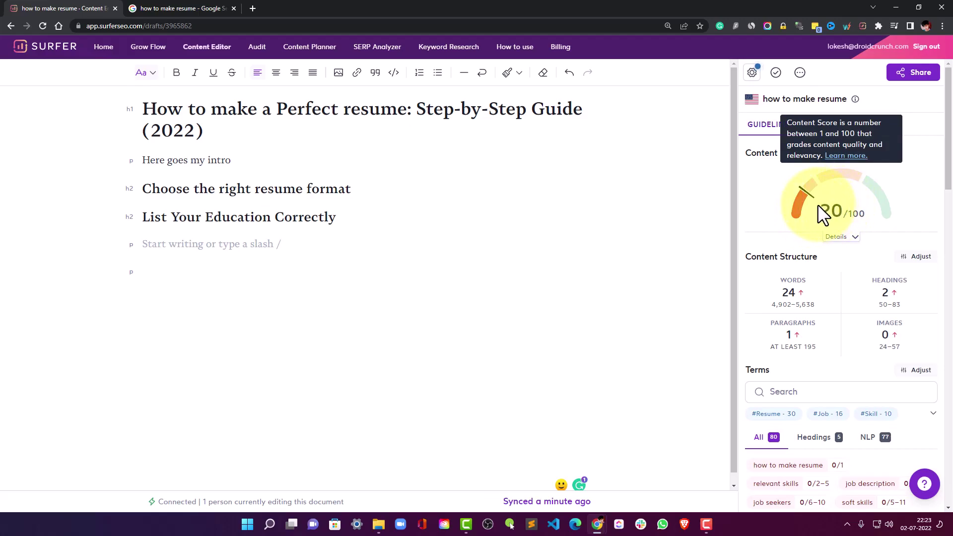
pyautogui.click(843, 237)
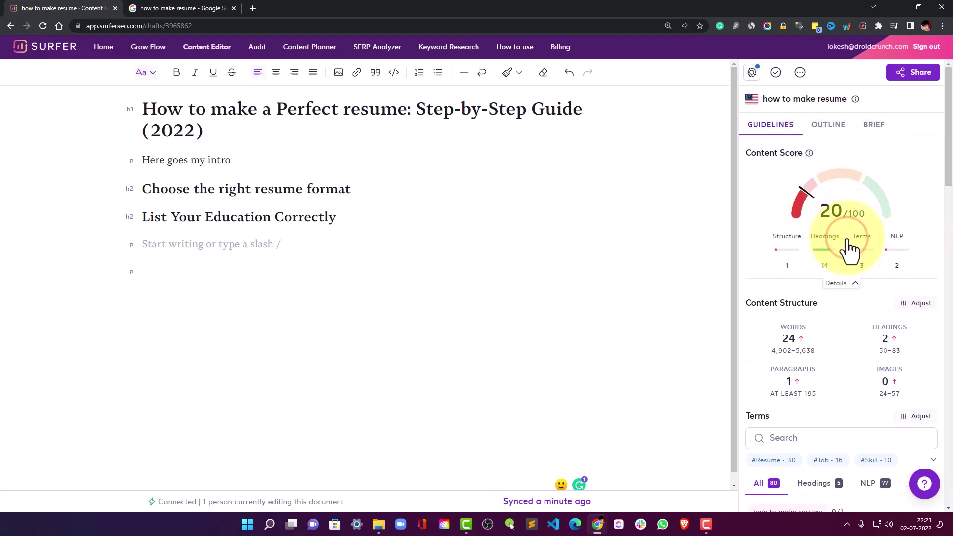
pyautogui.click(857, 285)
# - Scroll through the recommended terms, such as 'how to make resume' at 0/1
pyautogui.scroll(-5, 876, 278)
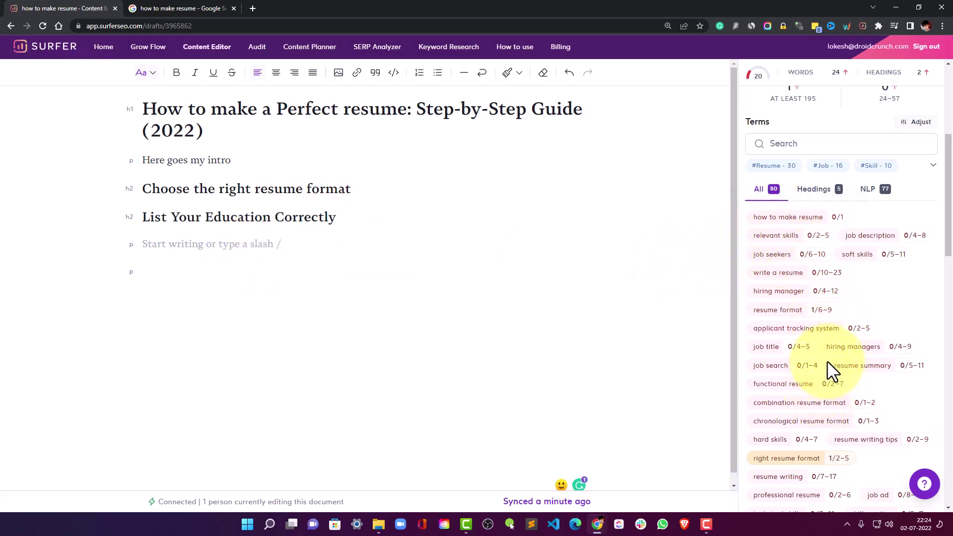
pyautogui.scroll(5, 895, 258)
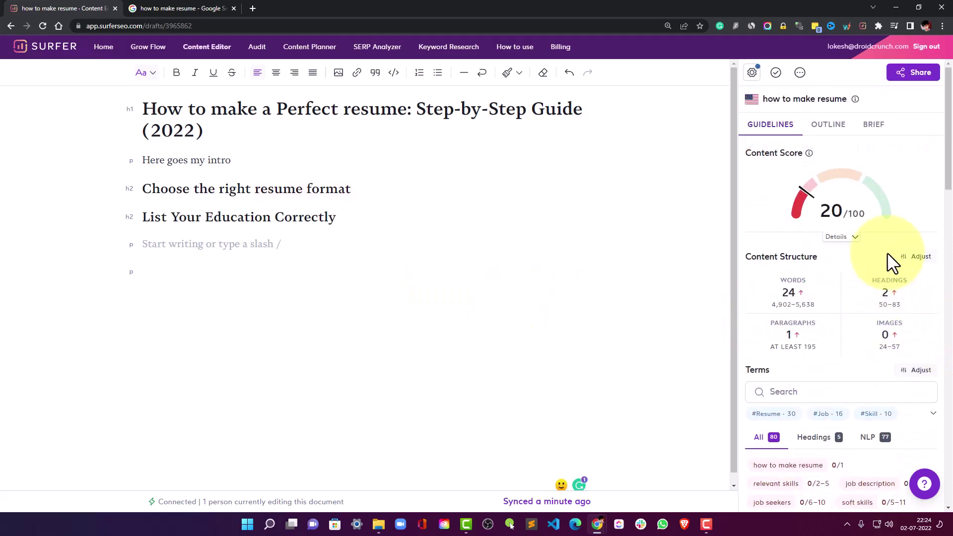
pyautogui.scroll(-6, 936, 277)
pyautogui.scroll(6, 888, 399)
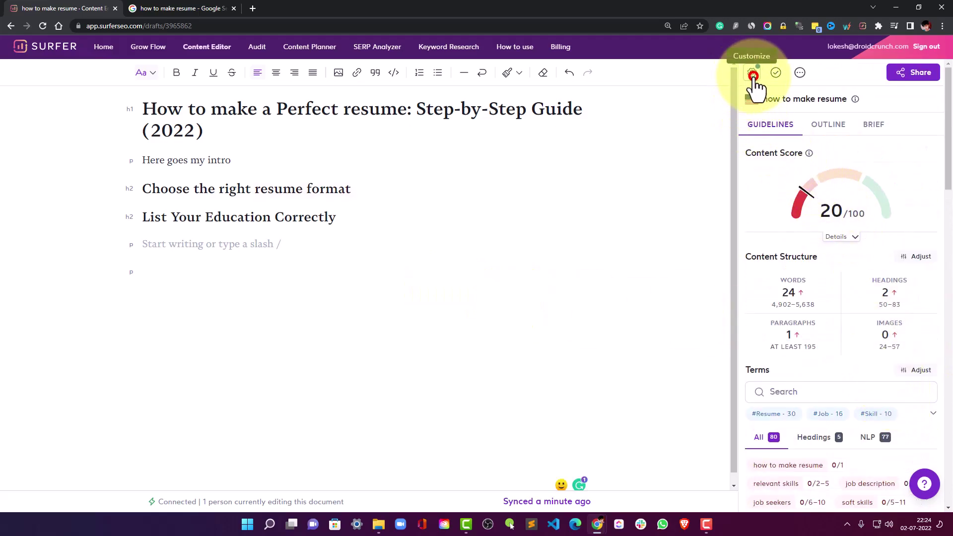
# - Open the guideline customization window and review the selected organic competitors
pyautogui.click(753, 76)
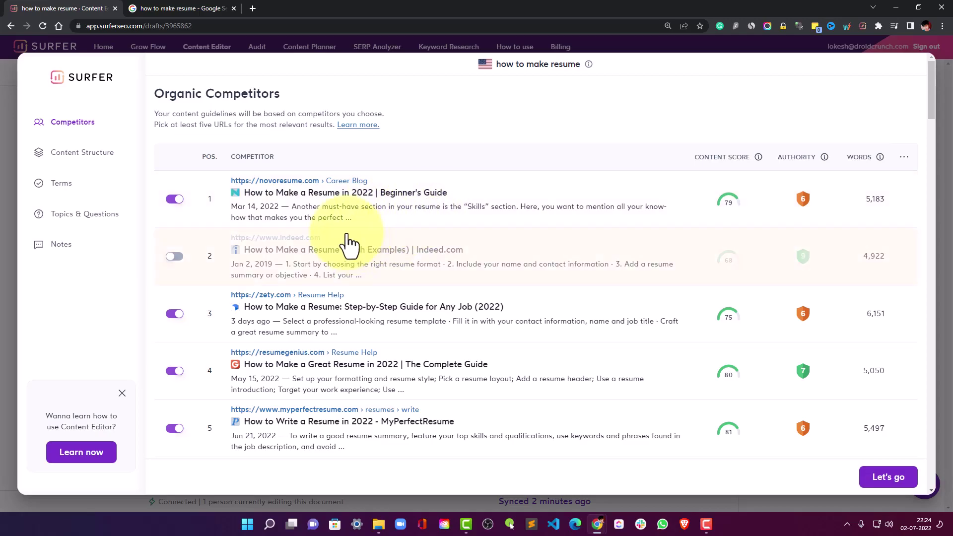
pyautogui.scroll(-3, 319, 248)
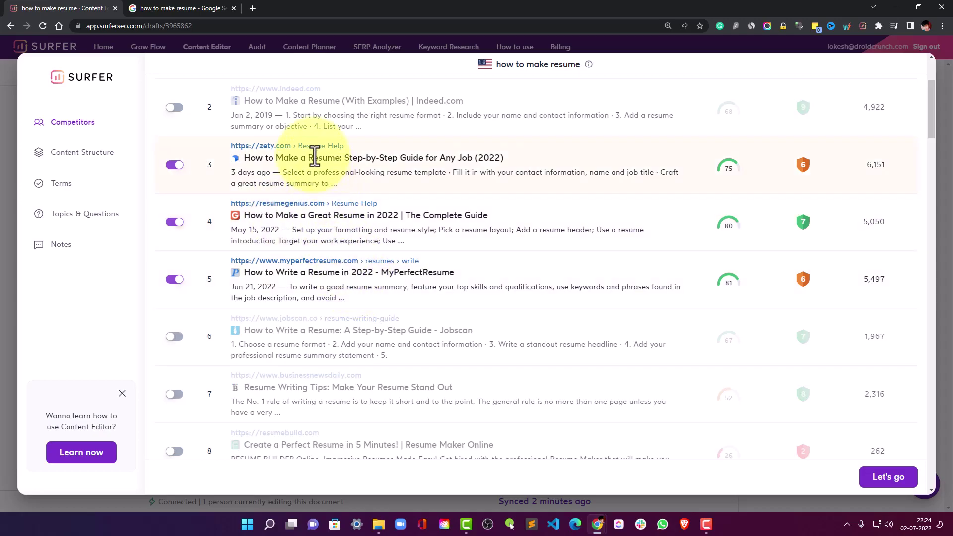
pyautogui.scroll(3, 332, 232)
pyautogui.scroll(-6, 332, 232)
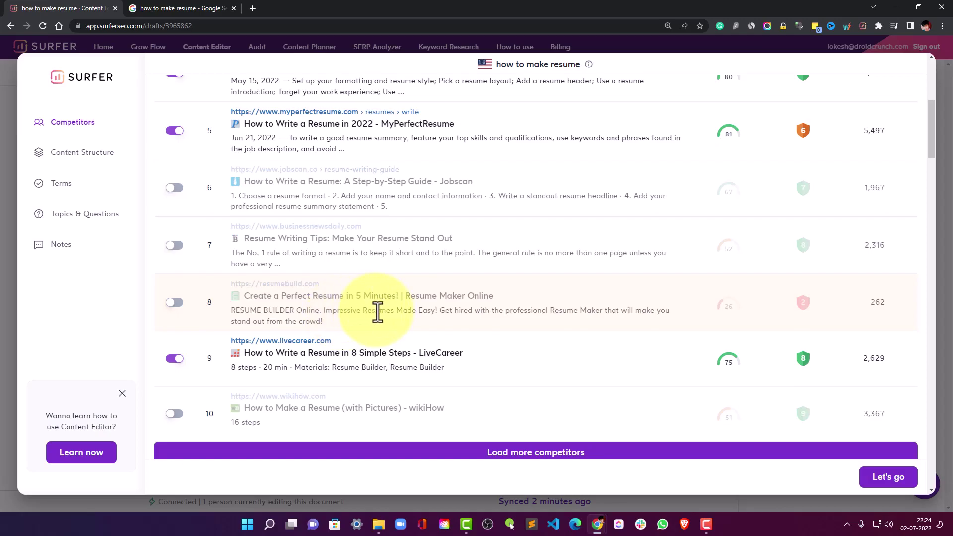
pyautogui.scroll(2, 377, 312)
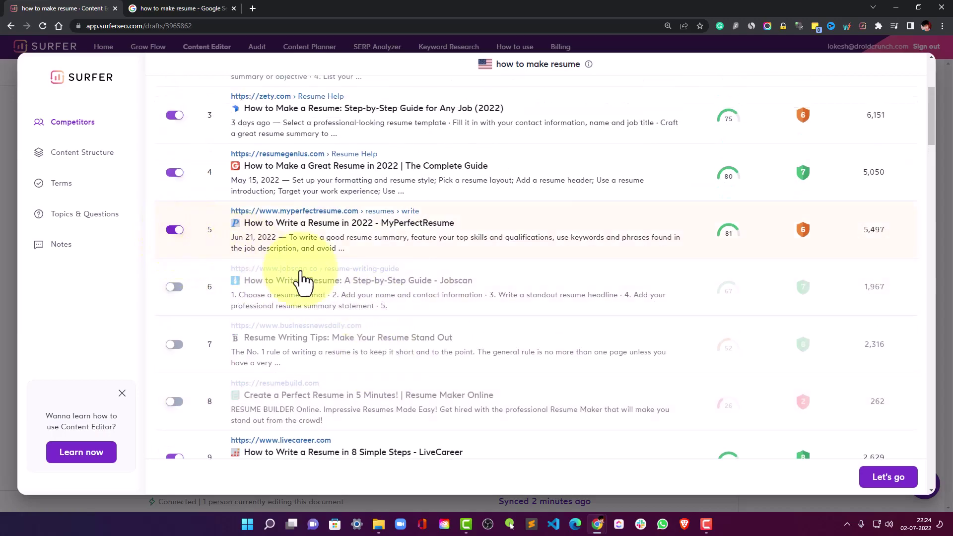
pyautogui.scroll(-1, 493, 398)
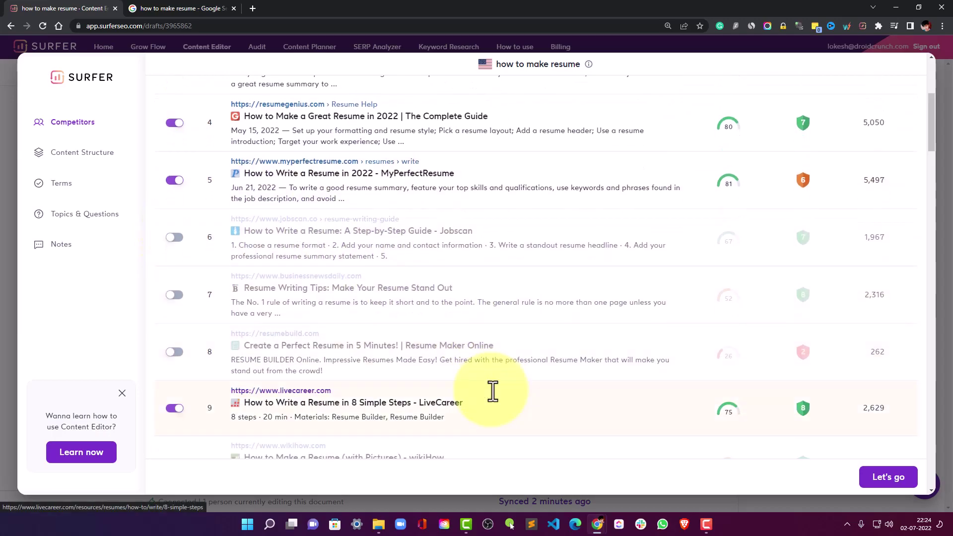
pyautogui.scroll(3, 493, 391)
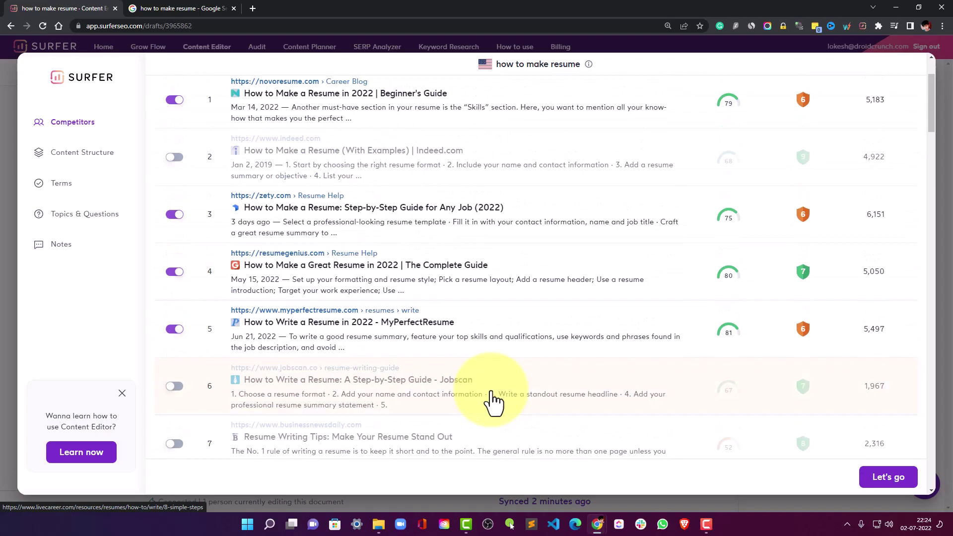
# - Scroll down to the Content Structure targets of 4902 words and 50 headings
pyautogui.scroll(2, 493, 392)
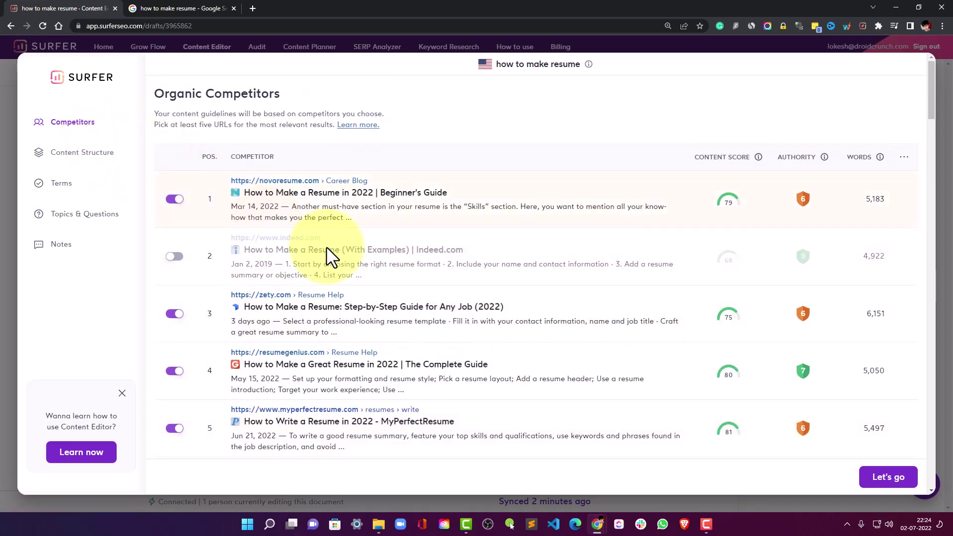
pyautogui.scroll(-15, 528, 335)
pyautogui.scroll(7, 528, 335)
pyautogui.scroll(-4, 528, 335)
pyautogui.scroll(10, 528, 335)
pyautogui.scroll(-9, 528, 335)
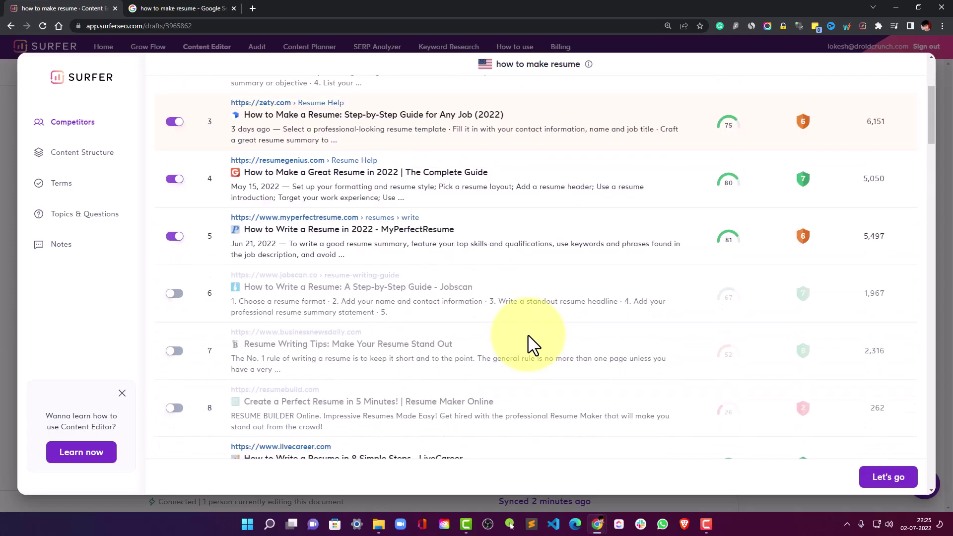
pyautogui.scroll(-4, 318, 340)
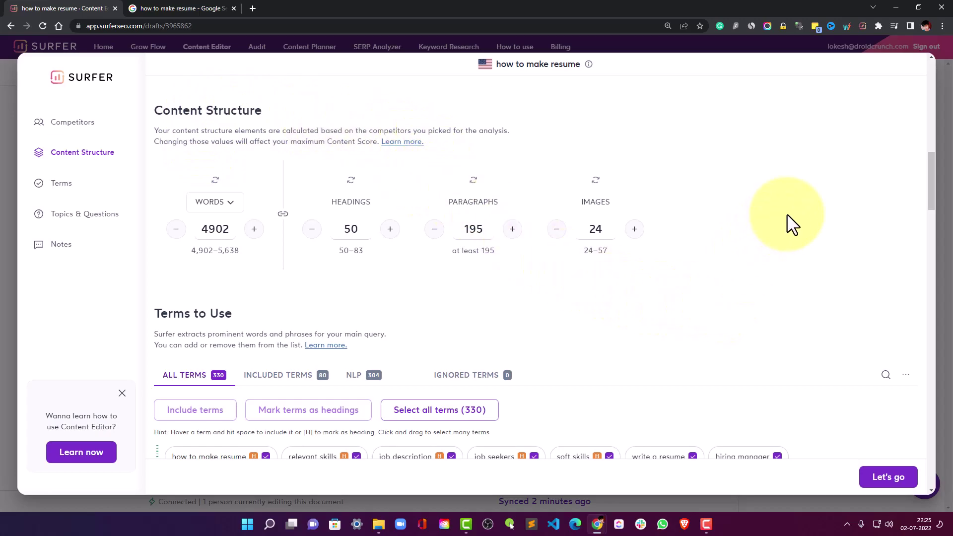
pyautogui.scroll(7, 574, 198)
pyautogui.scroll(-6, 587, 319)
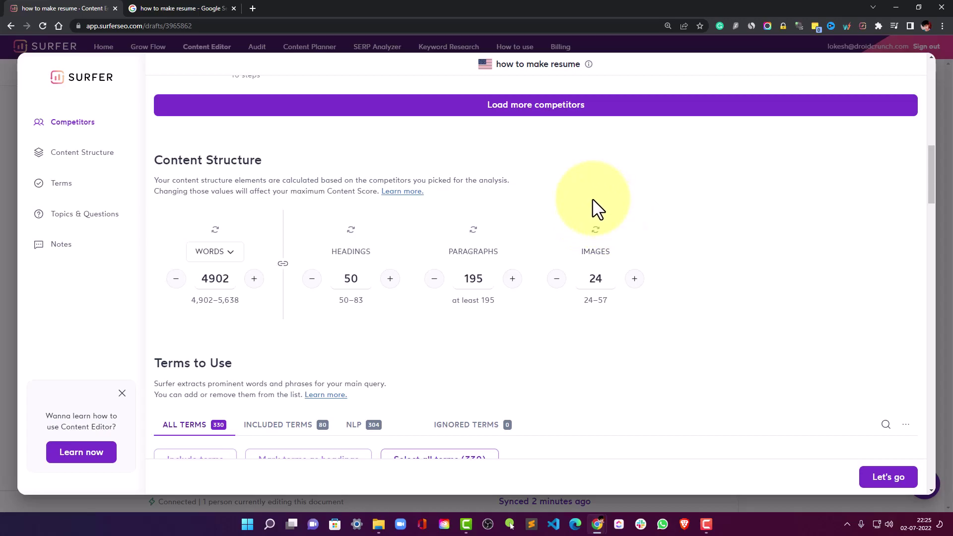
pyautogui.click(252, 279)
pyautogui.click(174, 280)
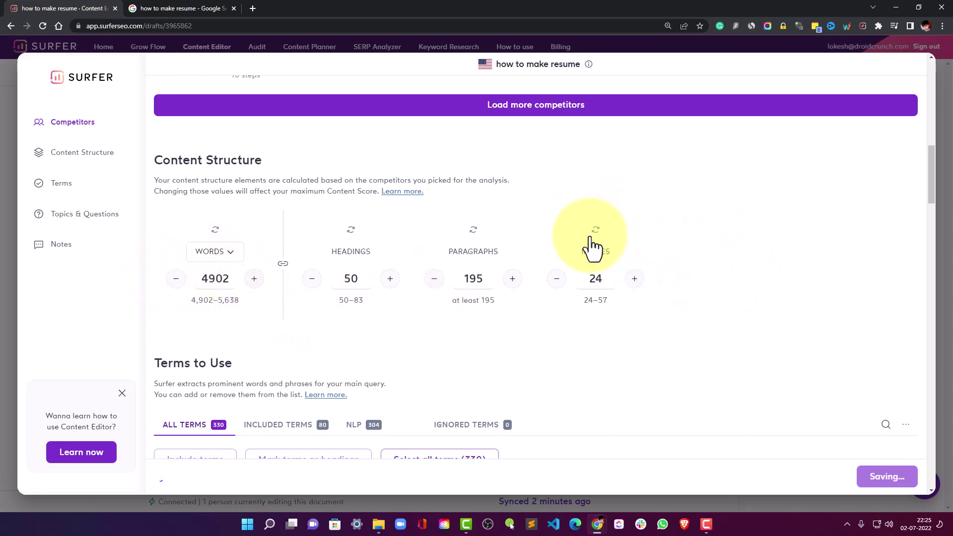
pyautogui.scroll(-5, 415, 338)
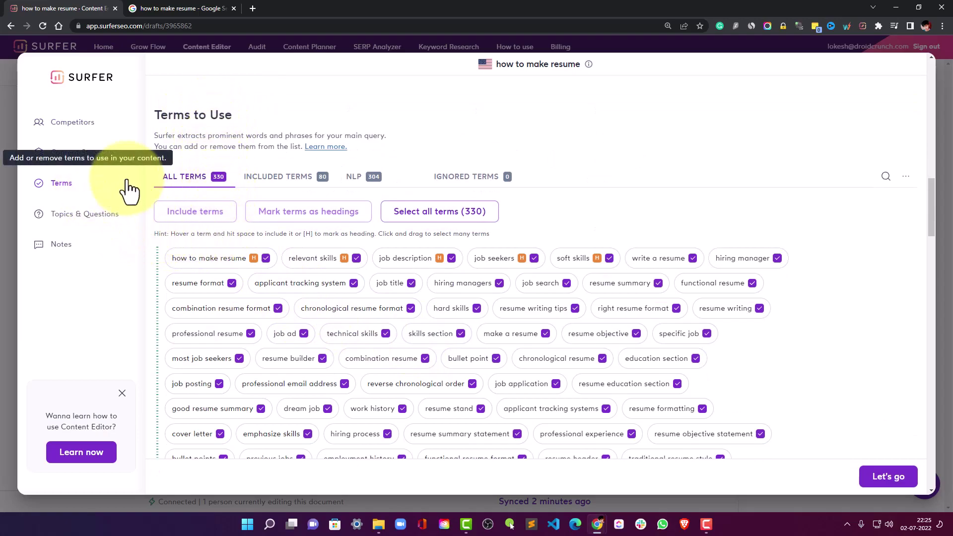
pyautogui.scroll(3, 404, 273)
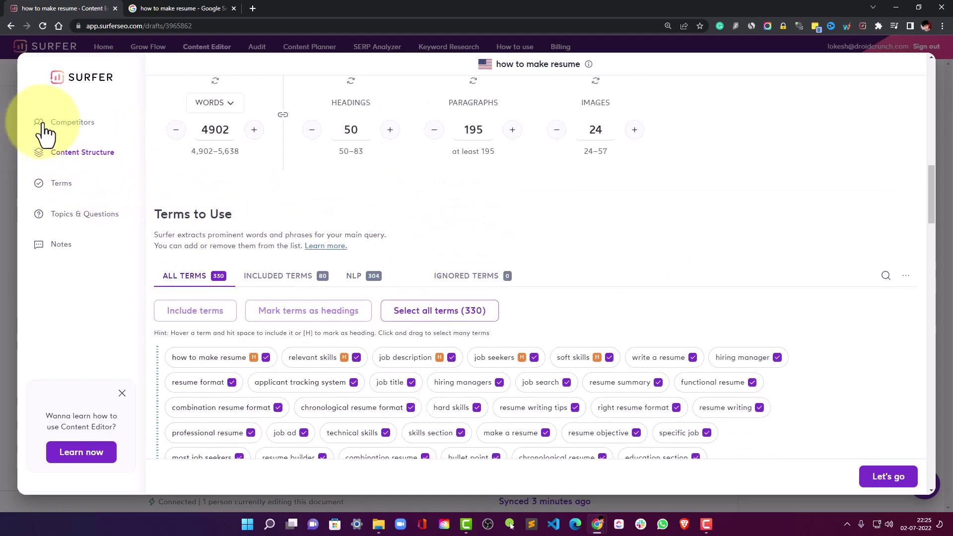
# - Move through Competitors and Content Structure to Terms, and exclude then re-include 'how to make resume'
pyautogui.click(71, 121)
pyautogui.click(75, 154)
pyautogui.click(70, 183)
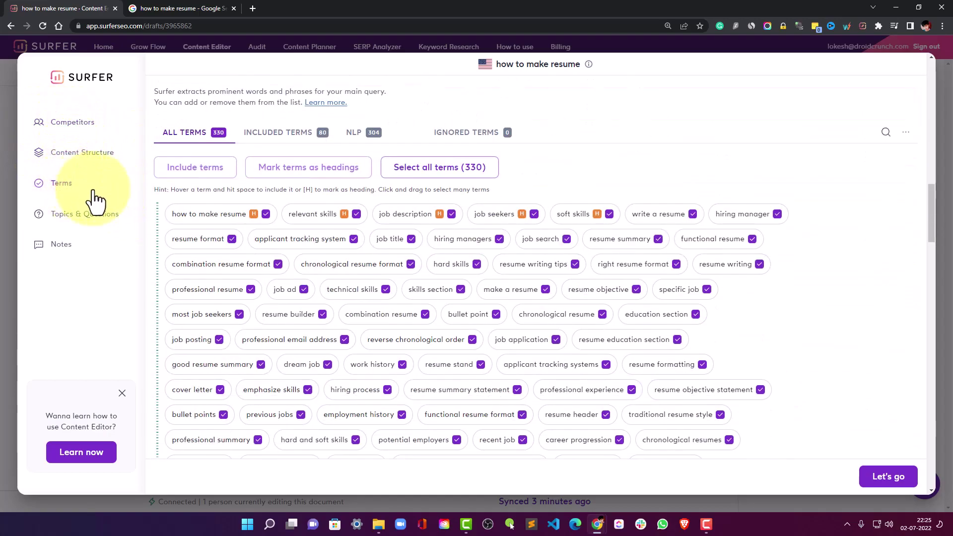
pyautogui.click(266, 214)
pyautogui.click(254, 213)
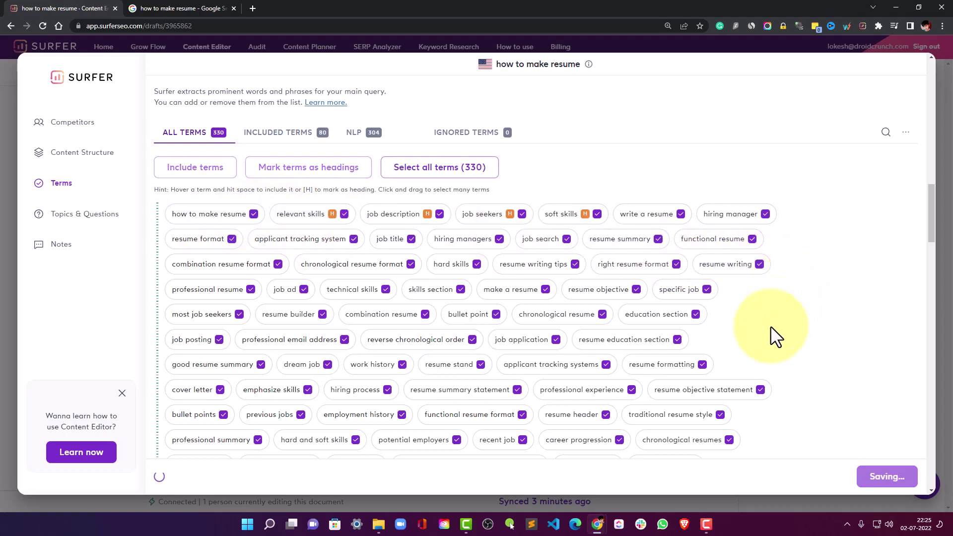
pyautogui.scroll(-5, 773, 336)
# - Browse Topics & Questions under the People Also Ask, Competitors and Surfer filters, ending on Notes
pyautogui.click(97, 215)
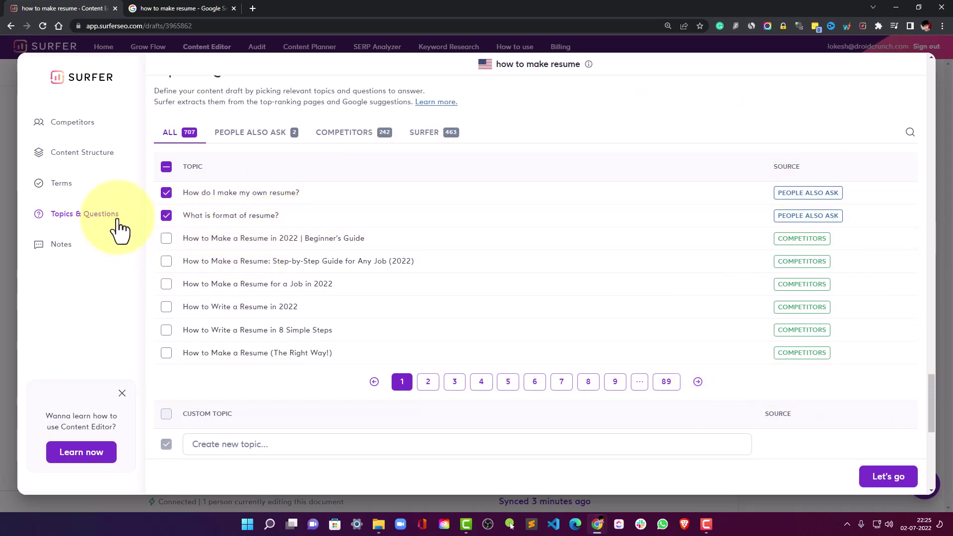
pyautogui.click(271, 134)
pyautogui.click(358, 137)
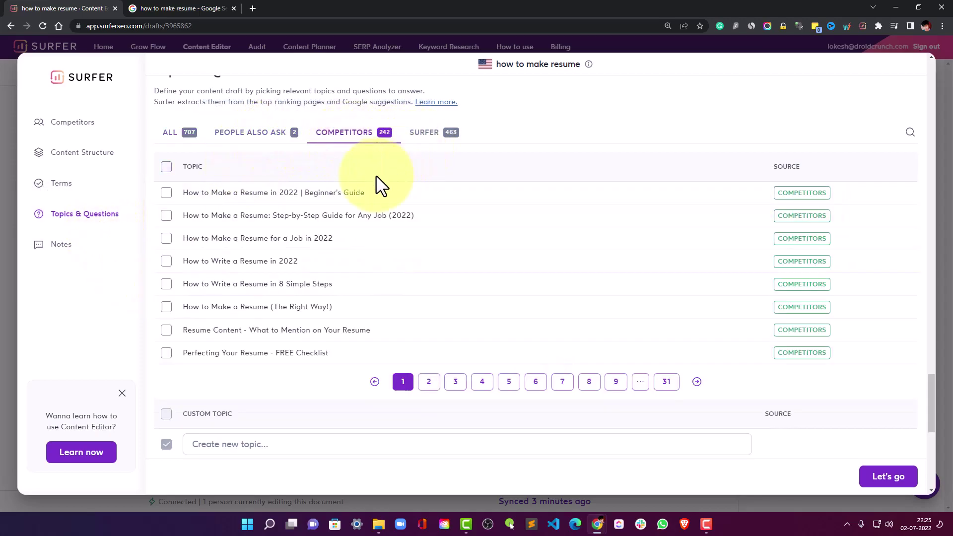
pyautogui.click(435, 133)
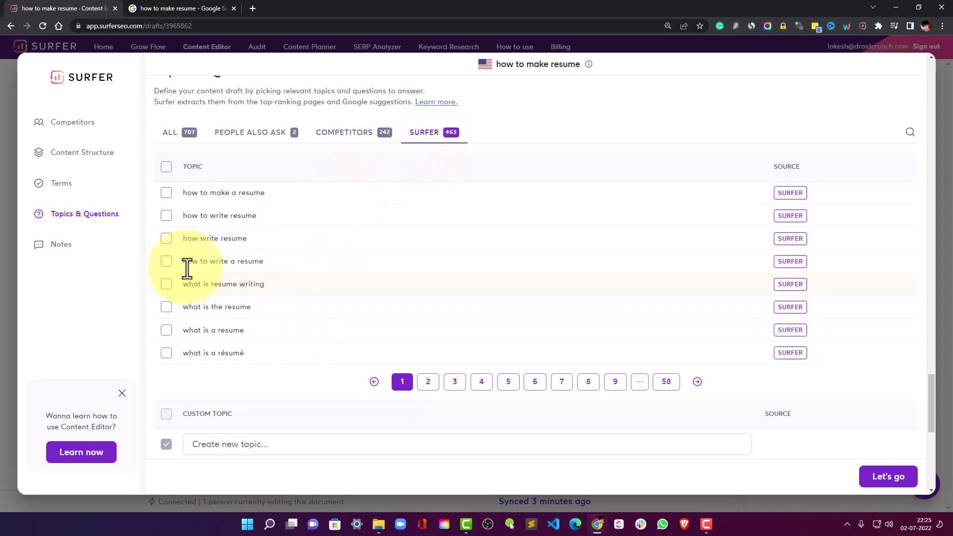
pyautogui.click(72, 247)
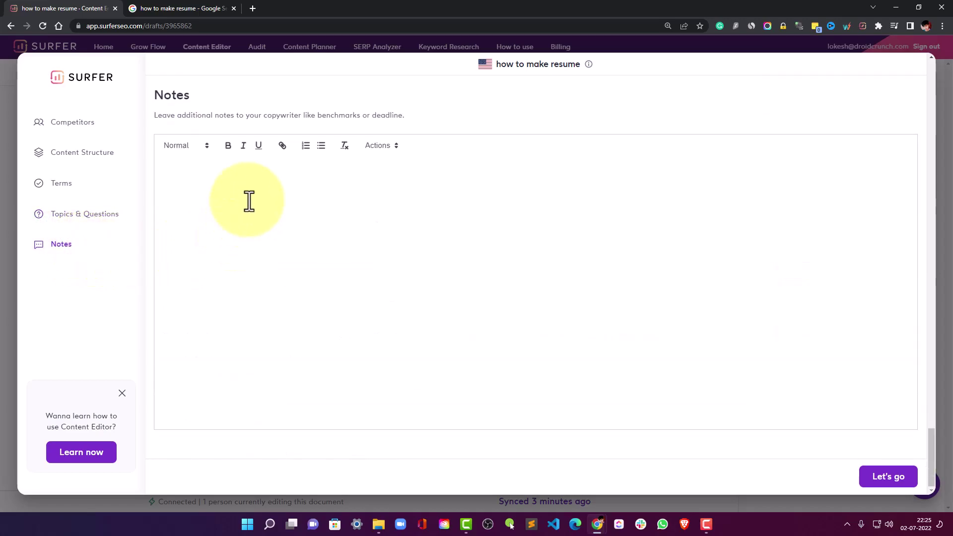
# - Leave the copywriter note empty and return to competitors 6–10, where only LiveCareer's guide is selected
pyautogui.click(247, 199)
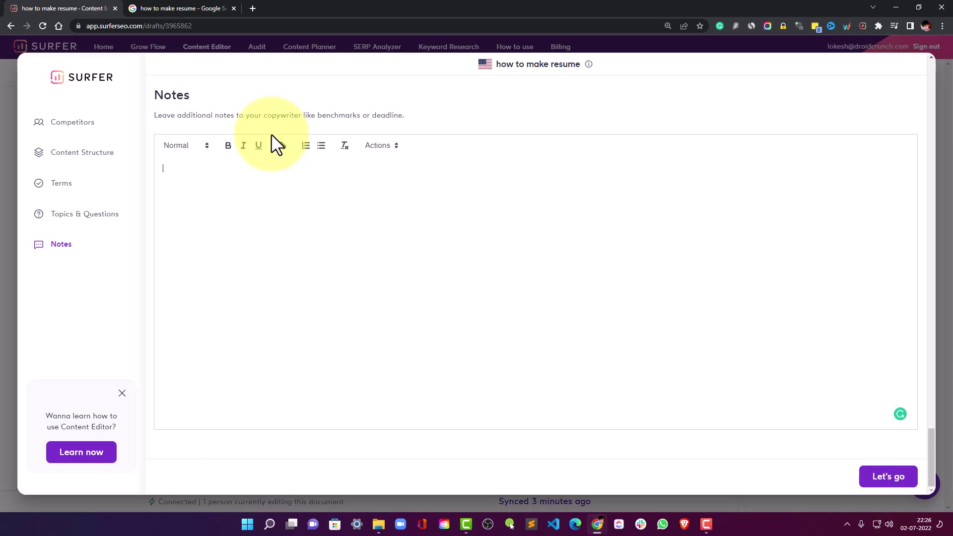
pyautogui.click(103, 124)
pyautogui.scroll(-7, 596, 287)
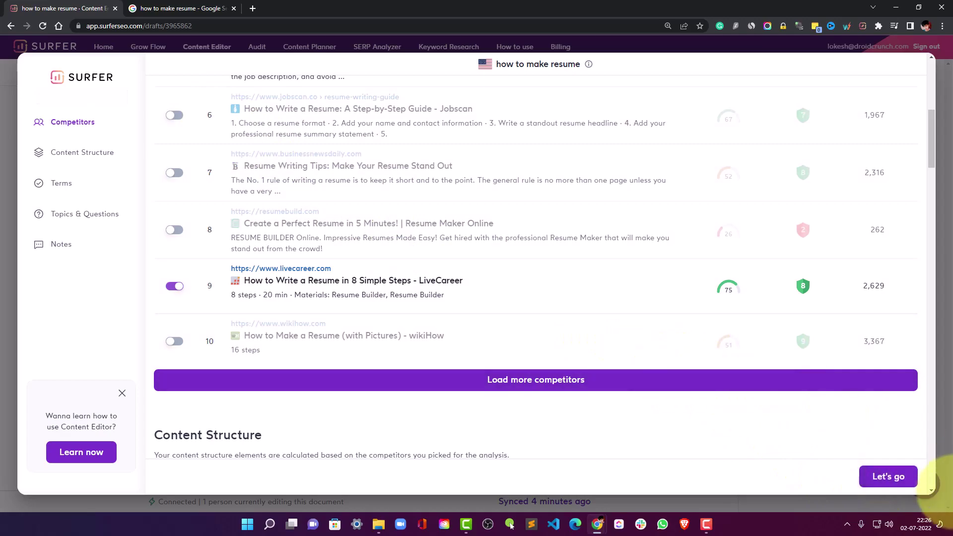
# - Apply the custom guidelines with Let's go and review the draft's term targets
pyautogui.click(906, 480)
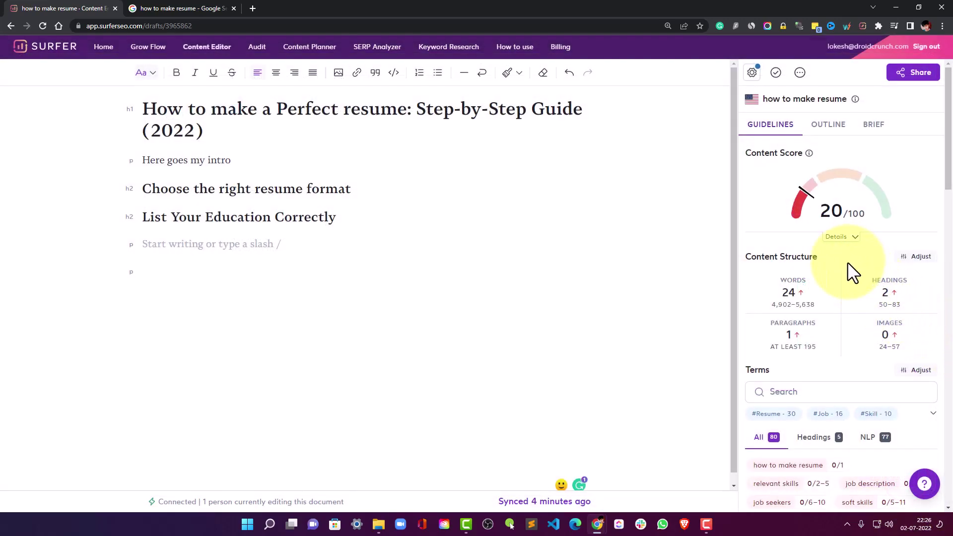
pyautogui.moveTo(817, 204)
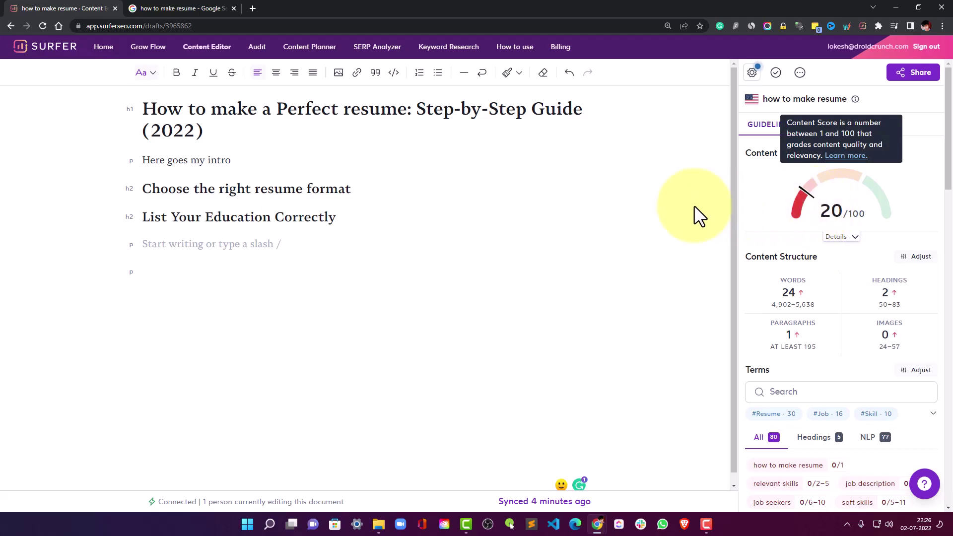
pyautogui.scroll(-3, 802, 255)
pyautogui.scroll(3, 847, 227)
pyautogui.scroll(-6, 802, 283)
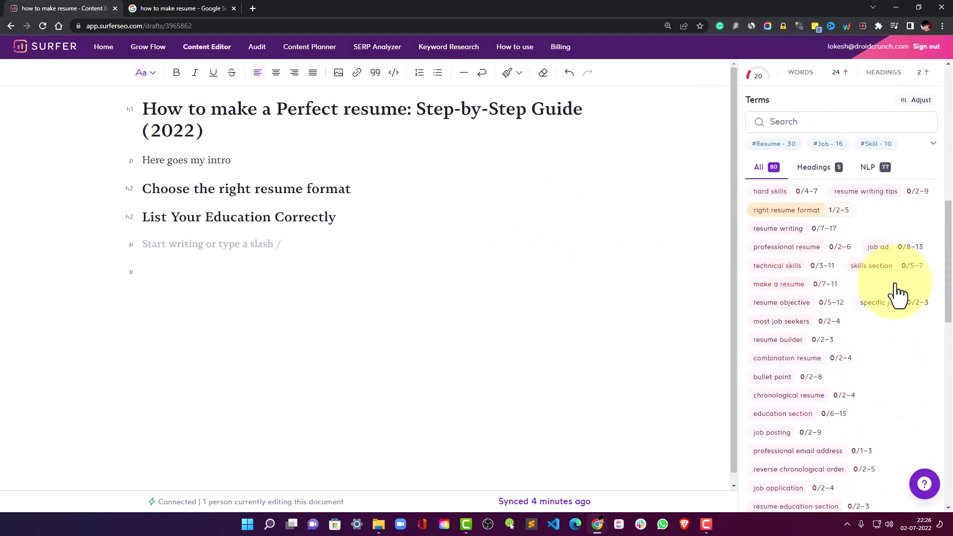
pyautogui.scroll(5, 809, 278)
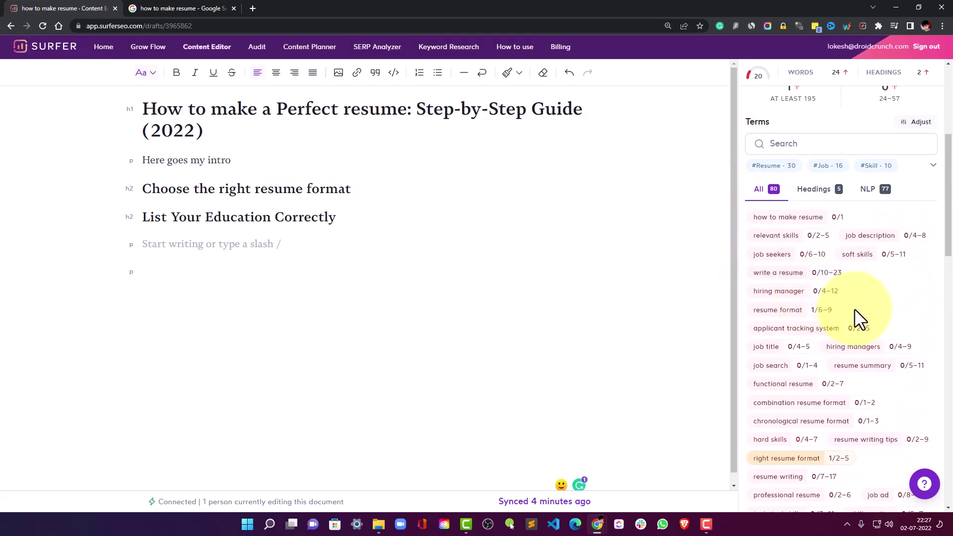
pyautogui.scroll(1, 854, 310)
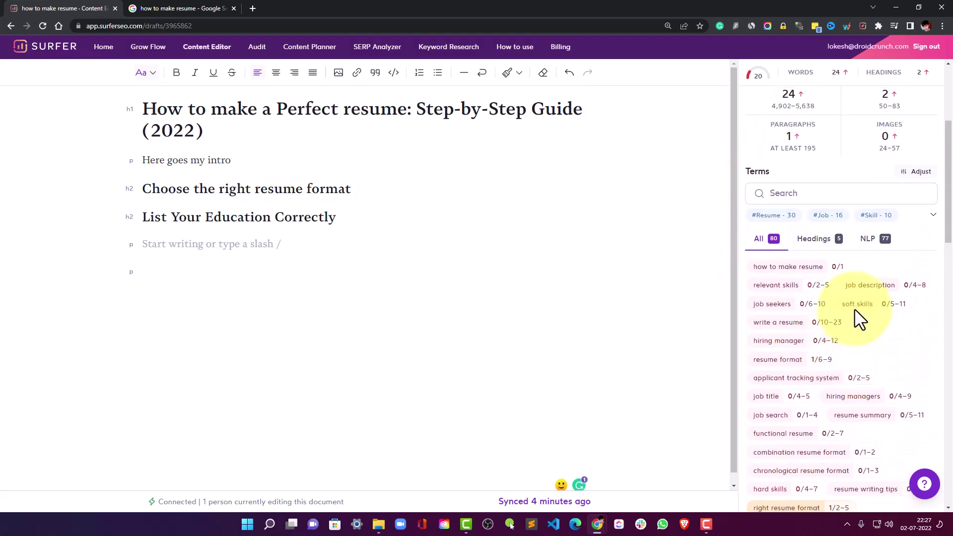
pyautogui.click(319, 240)
# - View and close the usage examples for 'how to make resume' and 'job seekers'
pyautogui.moveTo(779, 279)
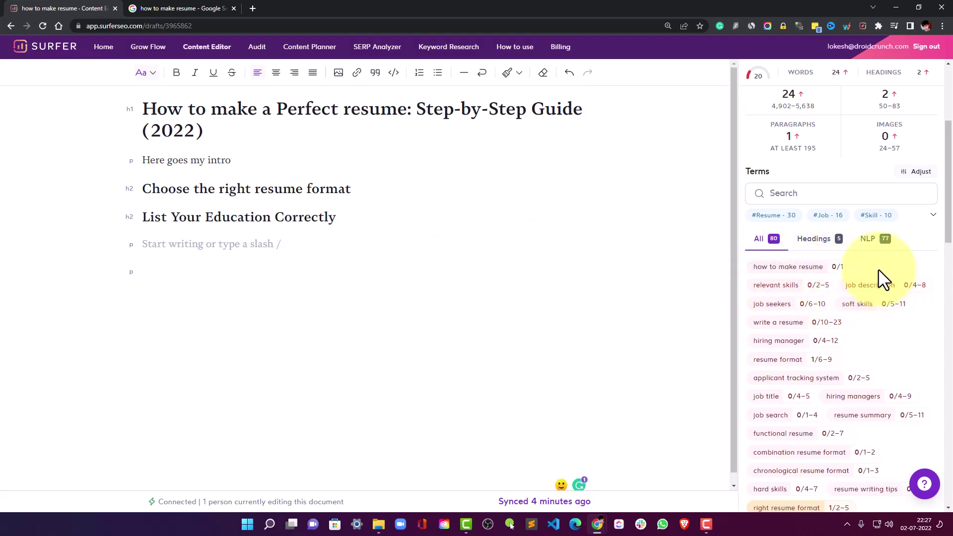
pyautogui.moveTo(846, 273)
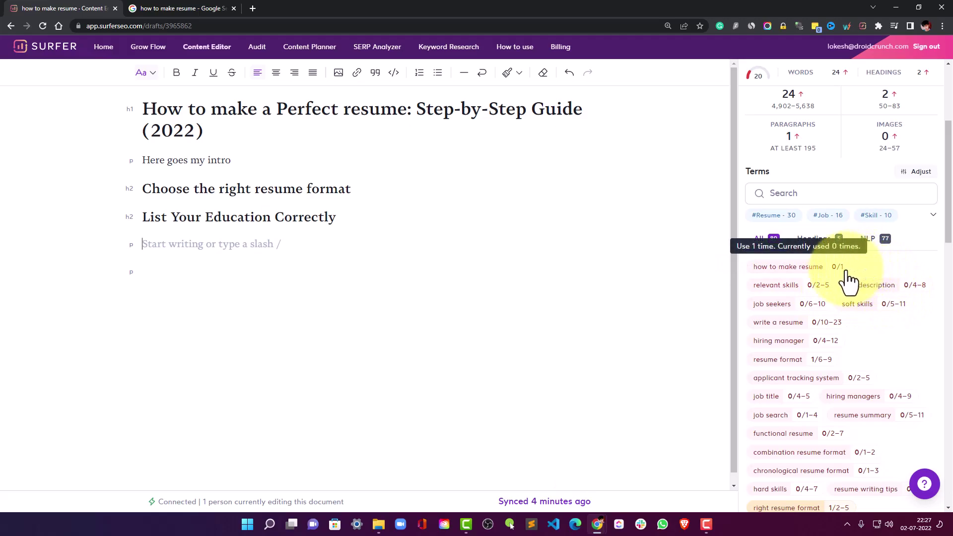
pyautogui.click(793, 271)
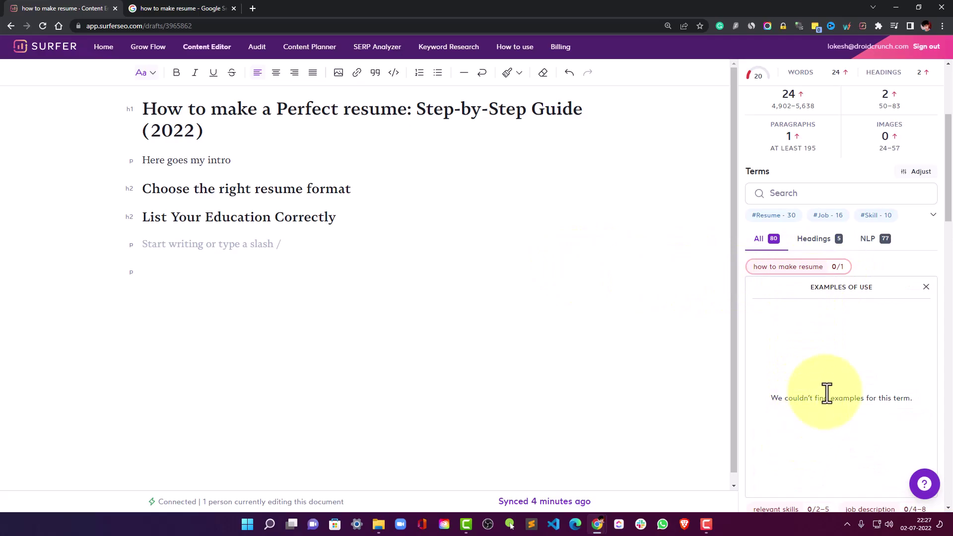
pyautogui.click(923, 287)
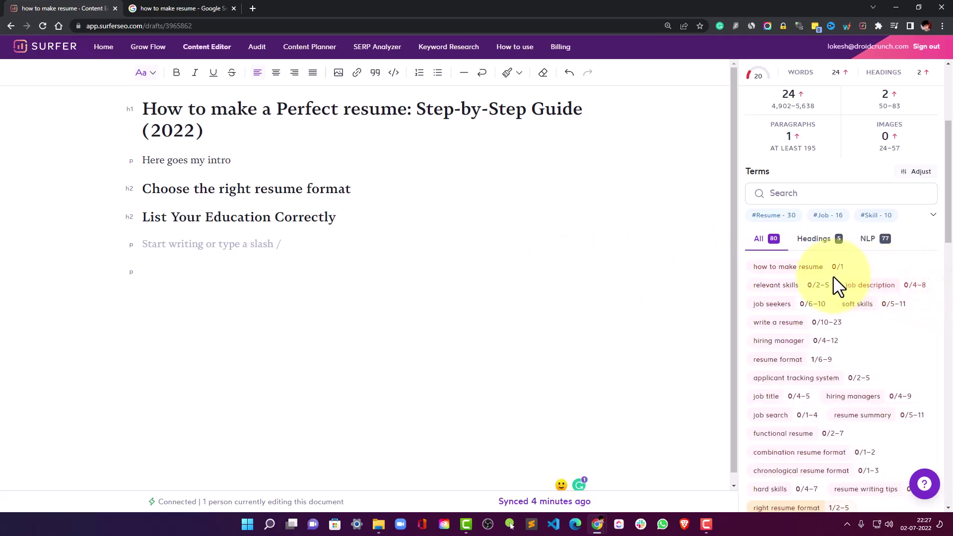
pyautogui.click(774, 305)
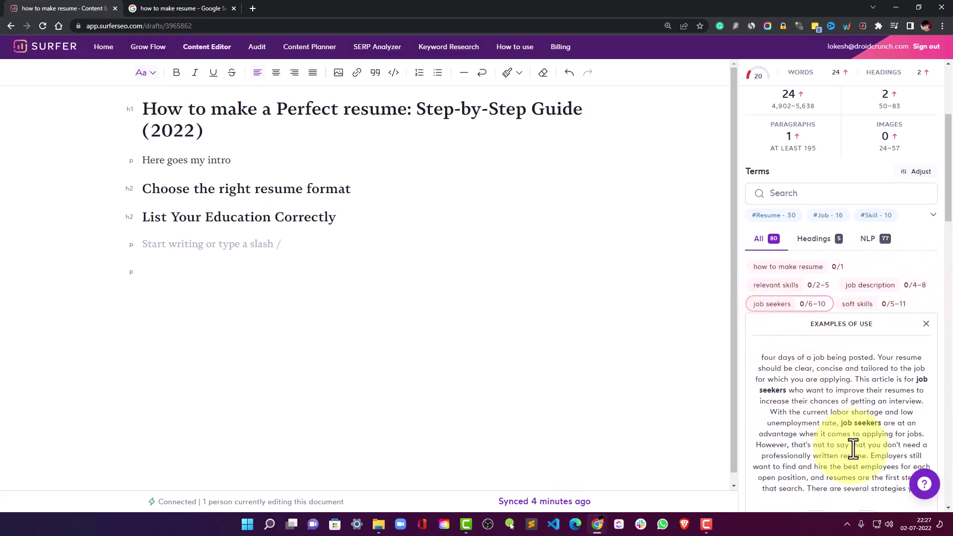
pyautogui.scroll(-1, 873, 427)
pyautogui.click(788, 256)
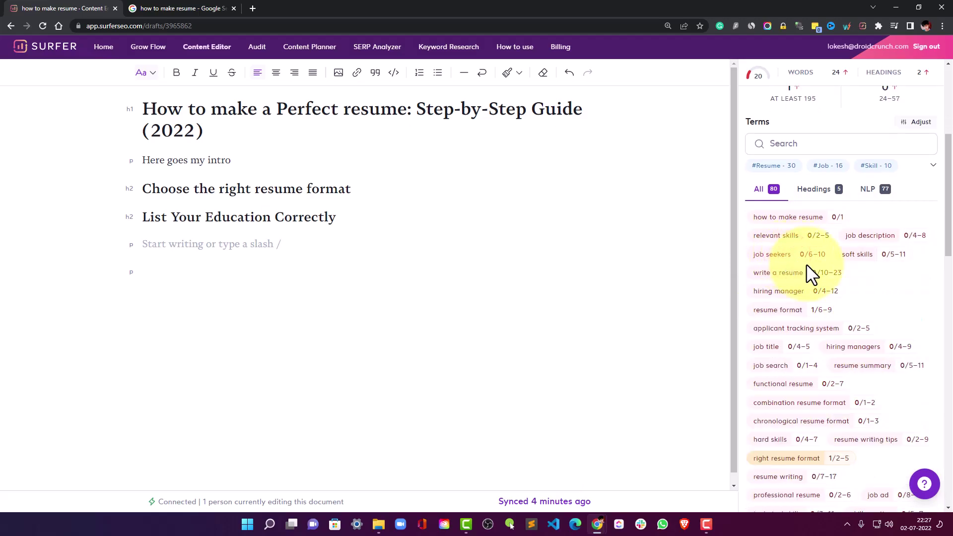
# - Filter the Terms list to show only NLP terms
pyautogui.scroll(-3, 767, 315)
pyautogui.scroll(-10, 814, 377)
pyautogui.scroll(10, 826, 412)
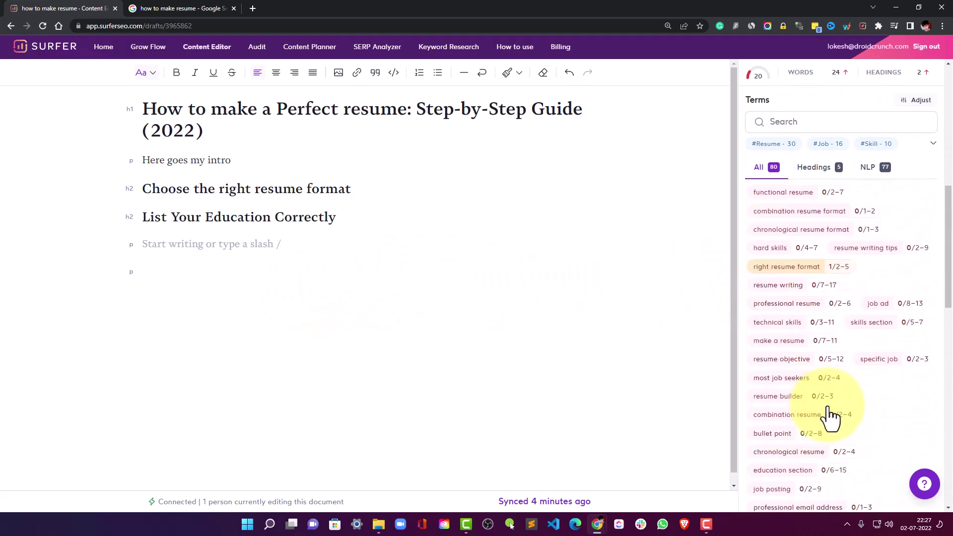
pyautogui.click(875, 310)
pyautogui.scroll(-5, 874, 238)
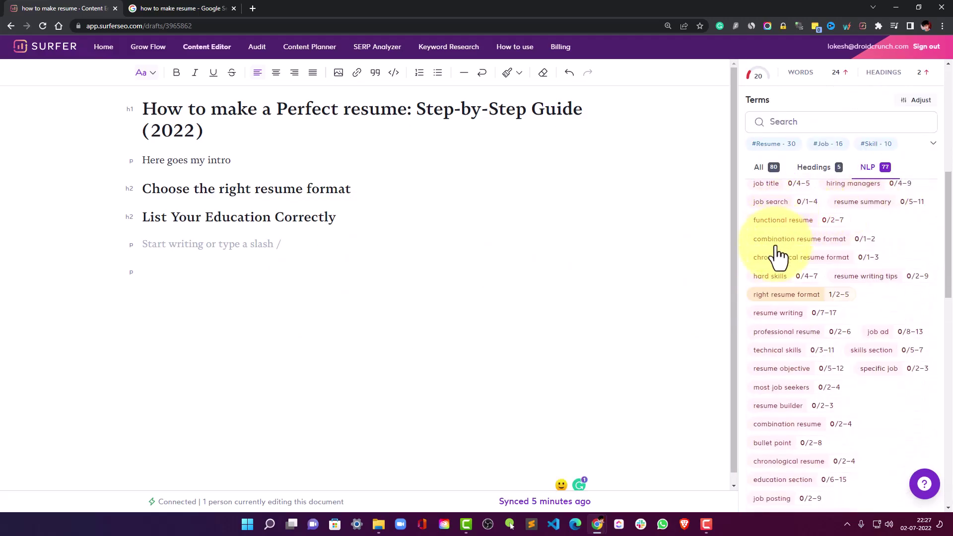
pyautogui.scroll(3, 781, 268)
pyautogui.click(295, 253)
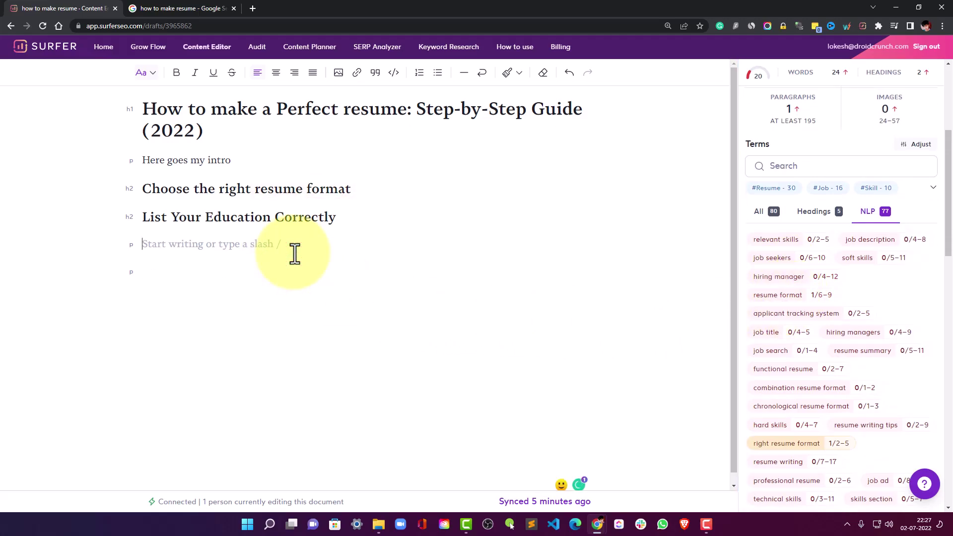
# - Write 'job seekers' and paste copies into a second paragraph until the term reads 7/6–10 in green
pyautogui.write('job ')
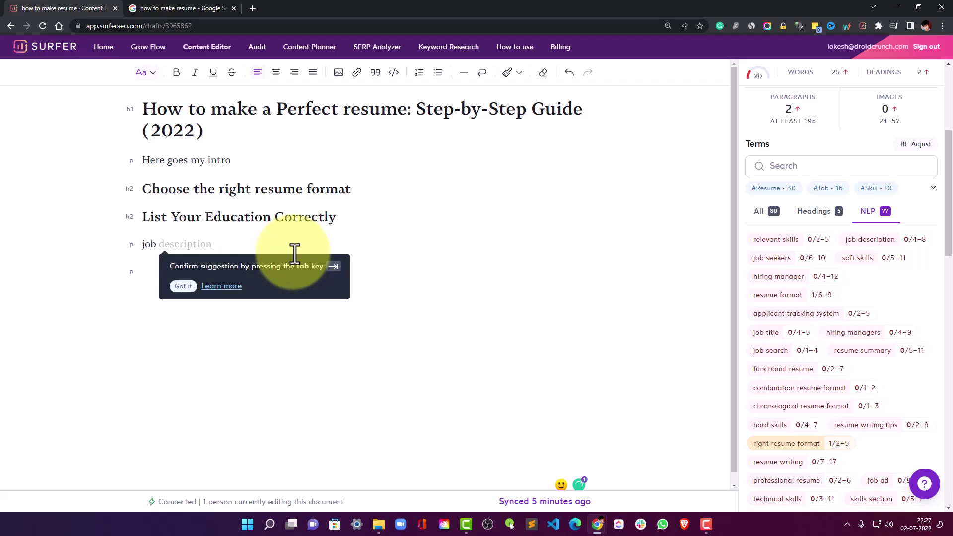
pyautogui.write('seekers')
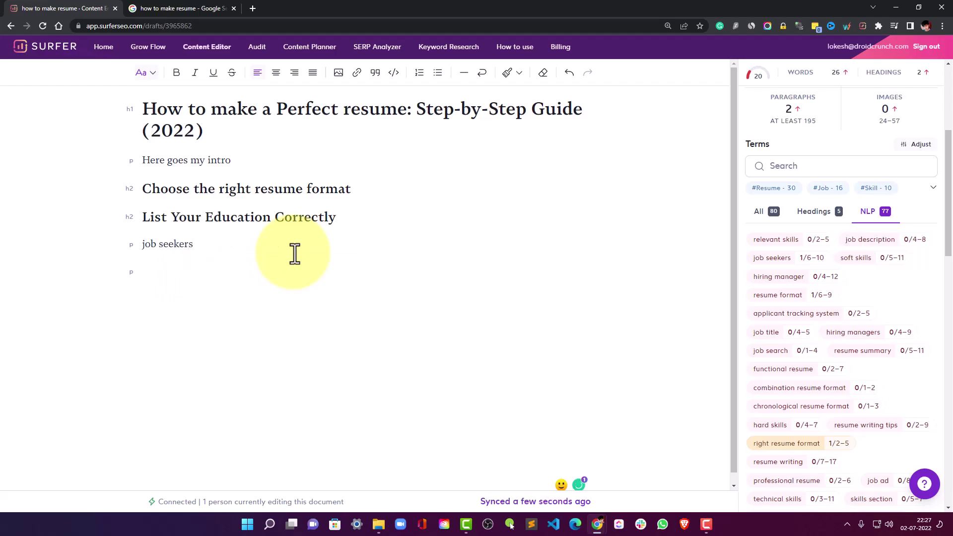
pyautogui.press('Return')
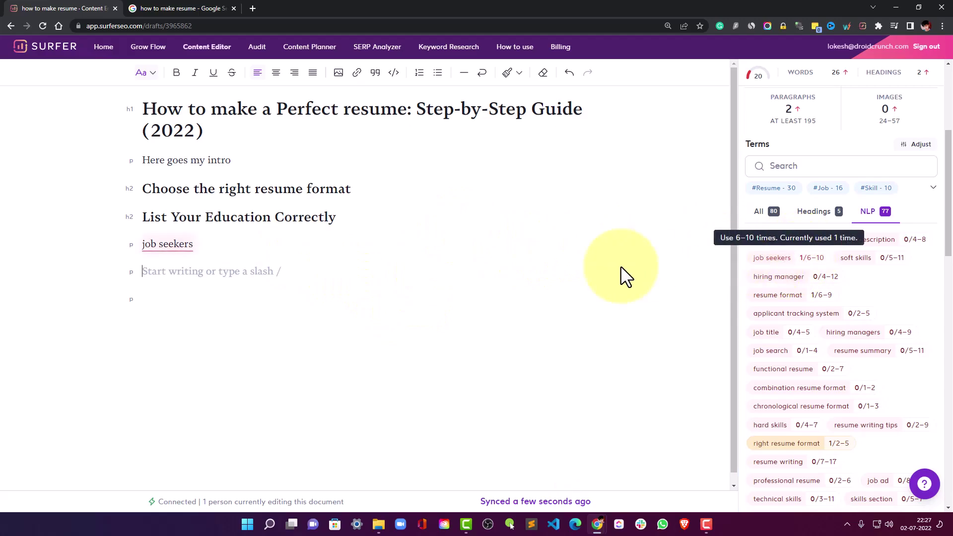
pyautogui.moveTo(239, 246); pyautogui.dragTo(144, 243)
pyautogui.hotkey('ctrl', 'c')
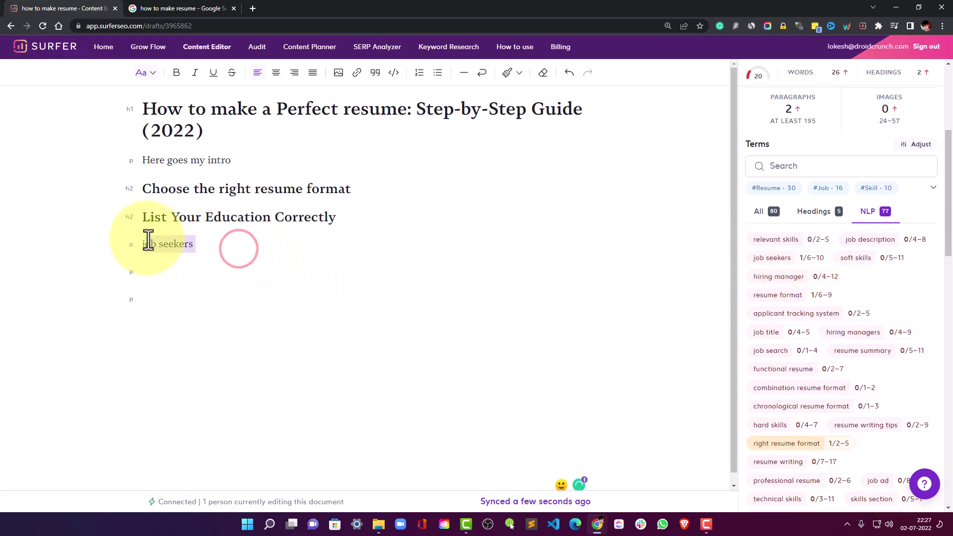
pyautogui.click(184, 268)
pyautogui.hotkey('ctrl', 'v')
pyautogui.hotkey('ctrl', 'v')
pyautogui.hotkey('ctrl', 'v')
pyautogui.hotkey('ctrl', 'v')
pyautogui.hotkey('ctrl', 'v')
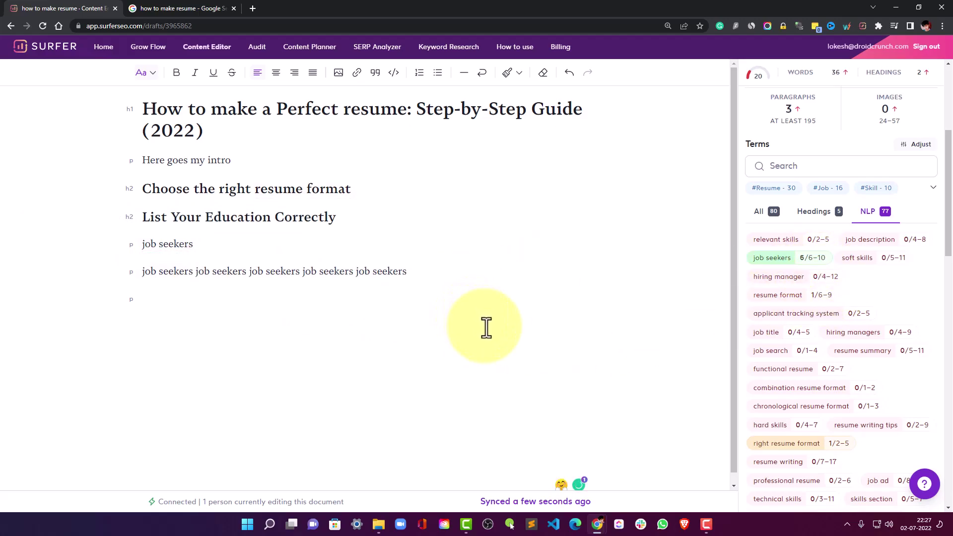
pyautogui.hotkey('ctrl', 'v')
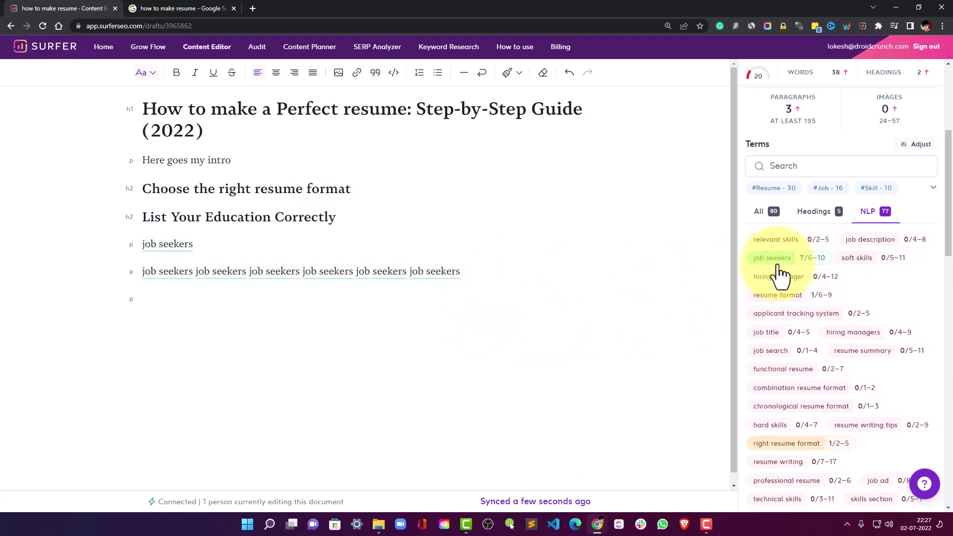
pyautogui.moveTo(779, 268)
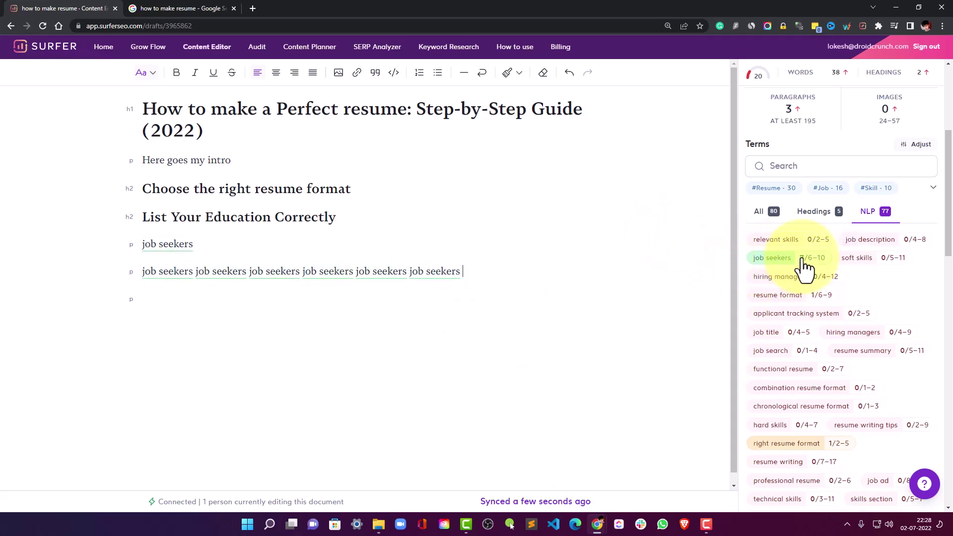
pyautogui.moveTo(831, 419)
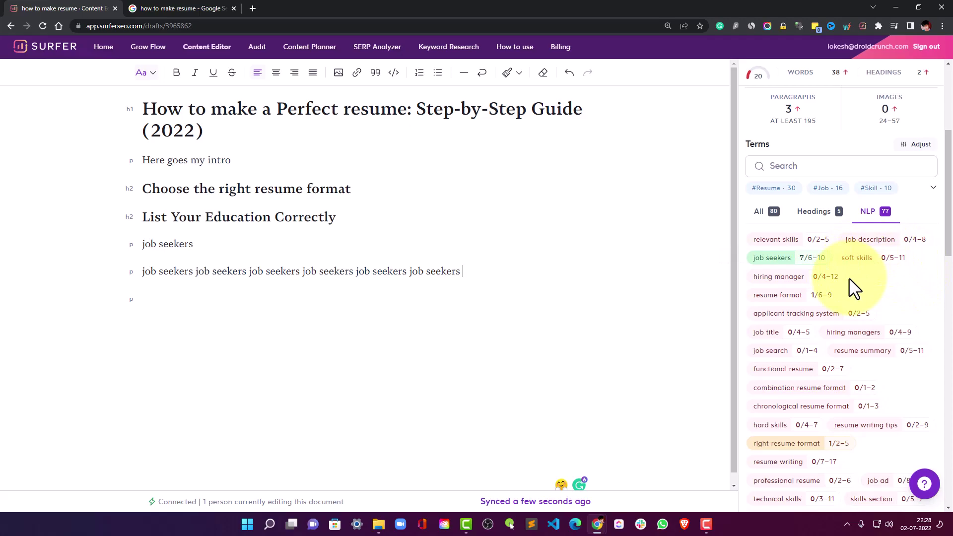
pyautogui.scroll(5, 849, 278)
pyautogui.moveTo(849, 281)
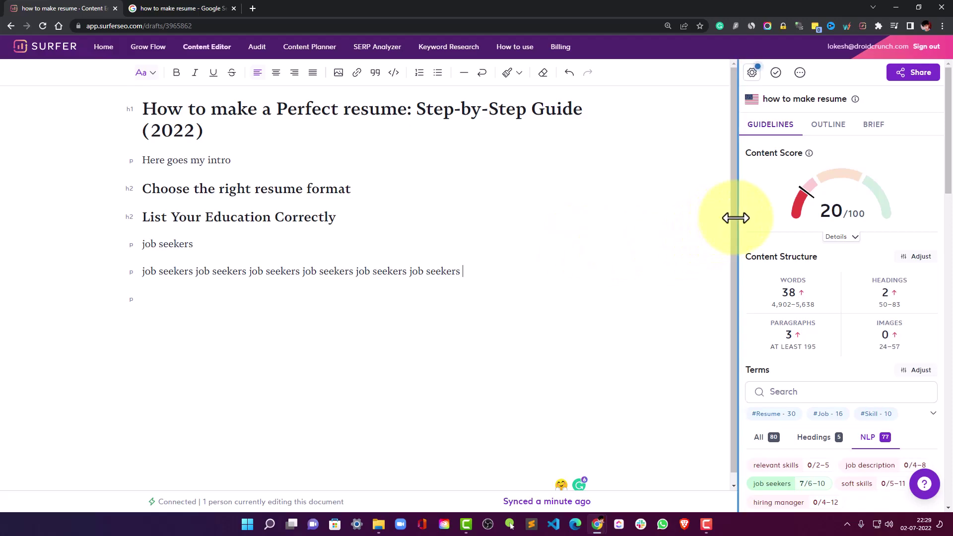
# - Drag the divider slightly left so the guidelines panel beside the draft is wider
pyautogui.moveTo(734, 217); pyautogui.dragTo(710, 215)
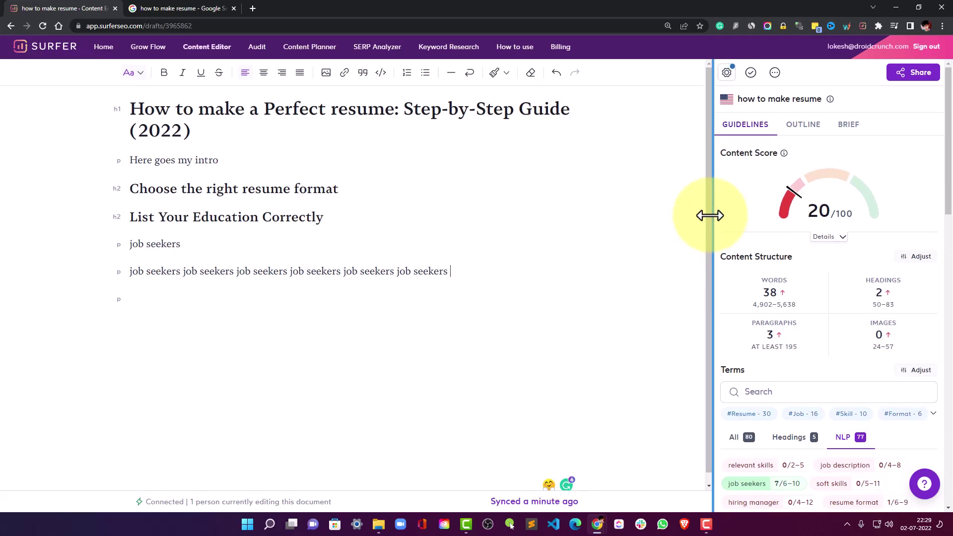